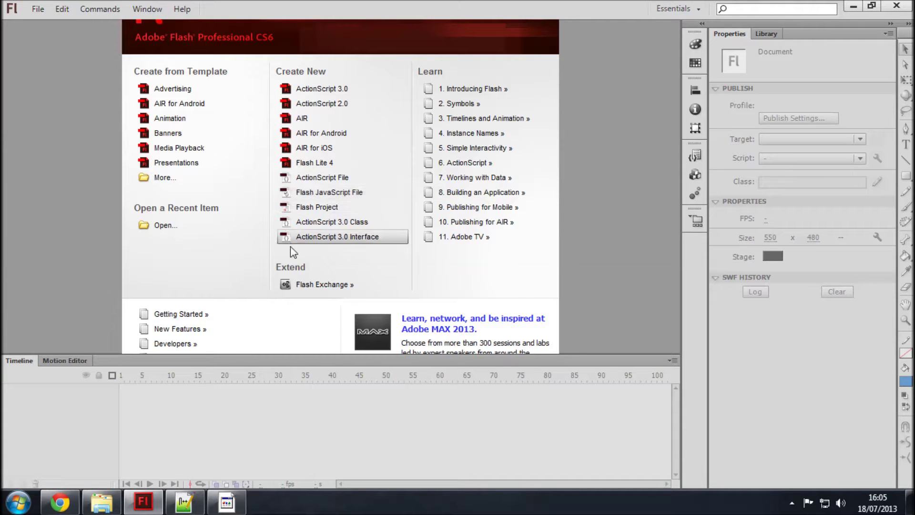
left_click(190, 504)
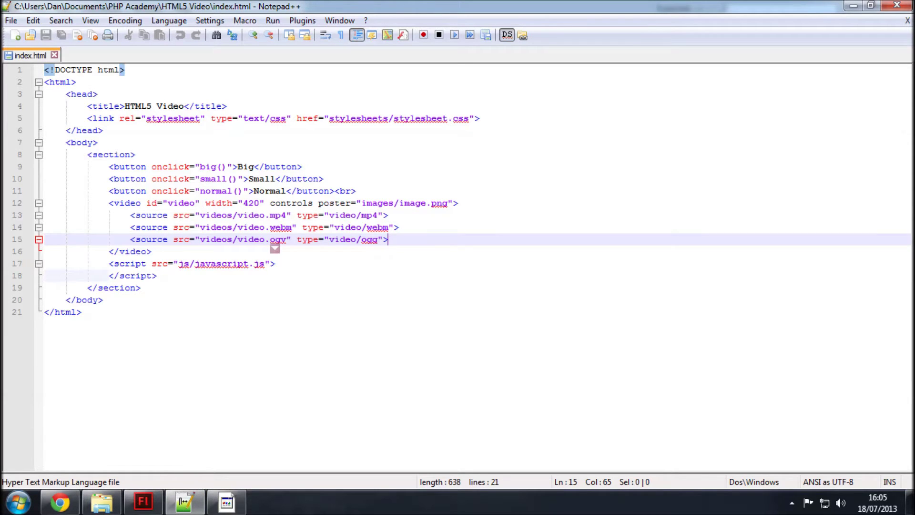
left_click_drag(109, 203, 458, 203)
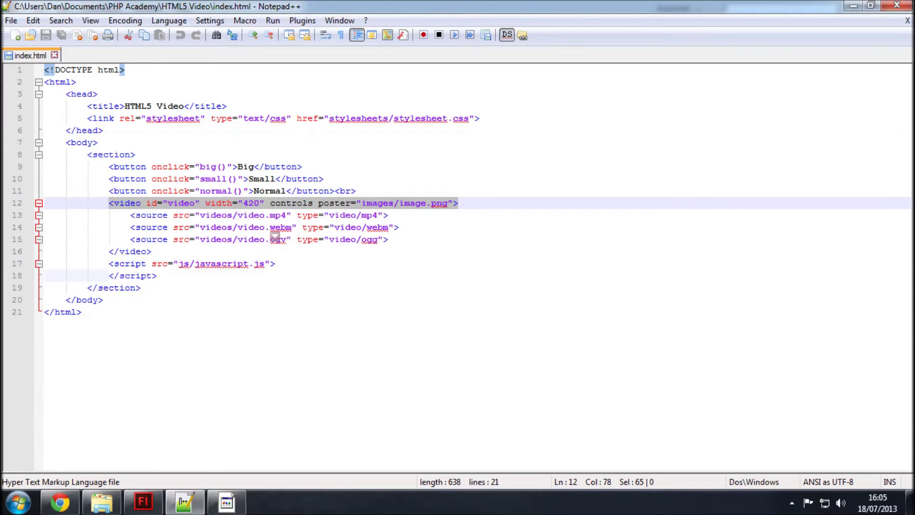
left_click_drag(200, 215, 286, 215)
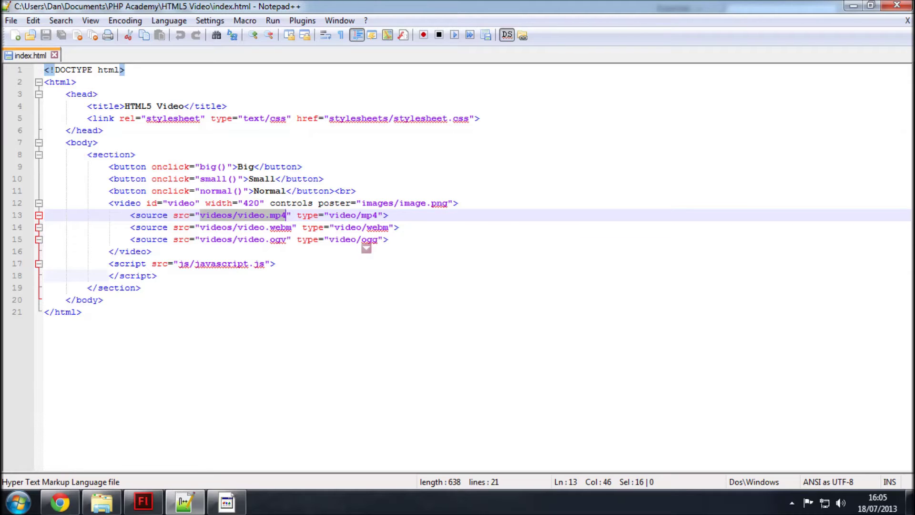
key("Down")
key("Down")
key("End")
left_click_drag(388, 239, 168, 220)
key("Right")
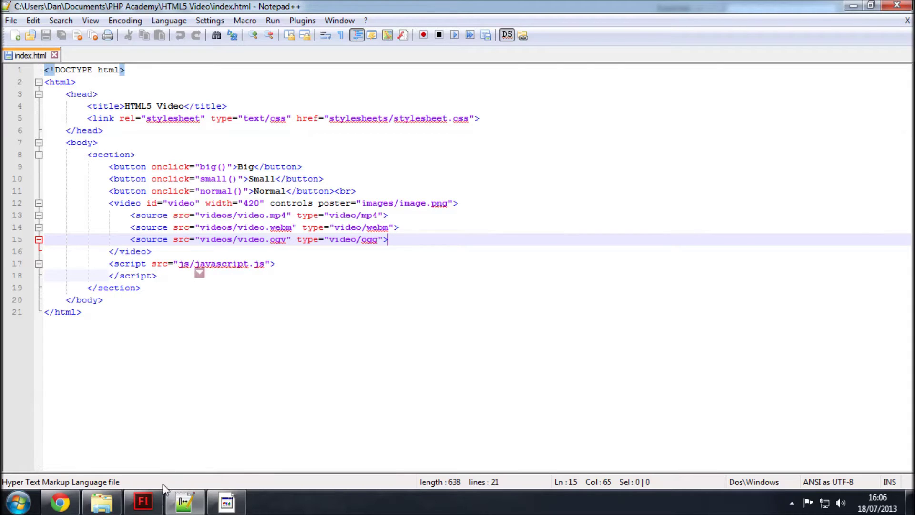
Switch from Notepad++ back to the Flash Professional CS6 start screen
left_click(143, 502)
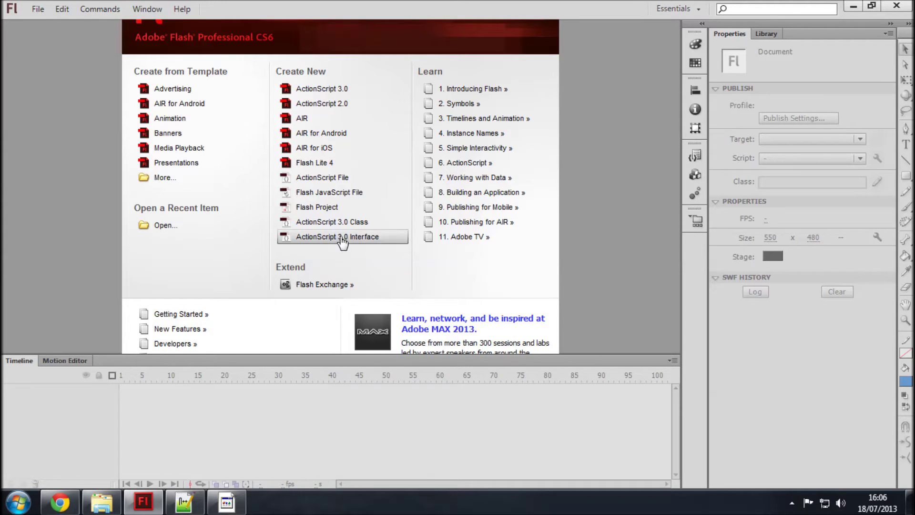
Create a new ActionScript 3.0 document, Untitled-1, with a 550 x 400 px stage
left_click(327, 91)
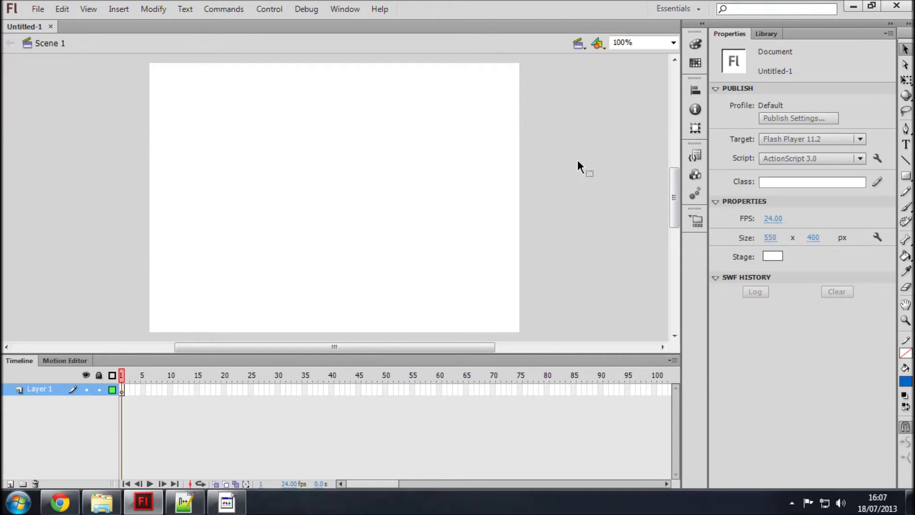
Save the document as flash_player.fla in Documents > PHP Academy > HTML5 Video > videos
key("ctrl+s")
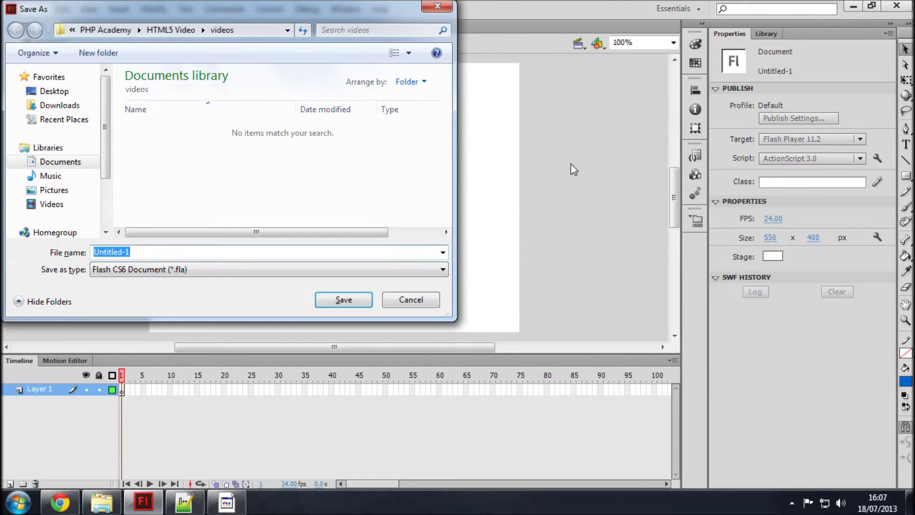
left_click(61, 165)
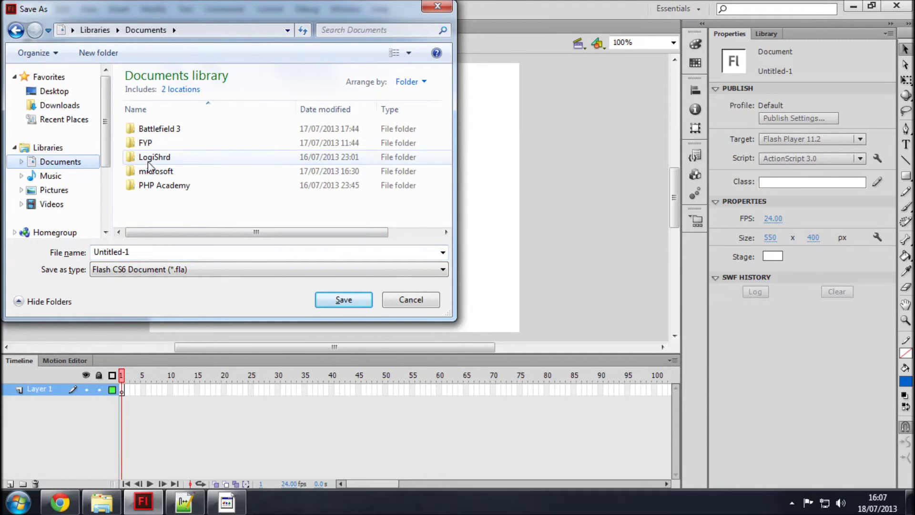
double_click(148, 185)
double_click(164, 148)
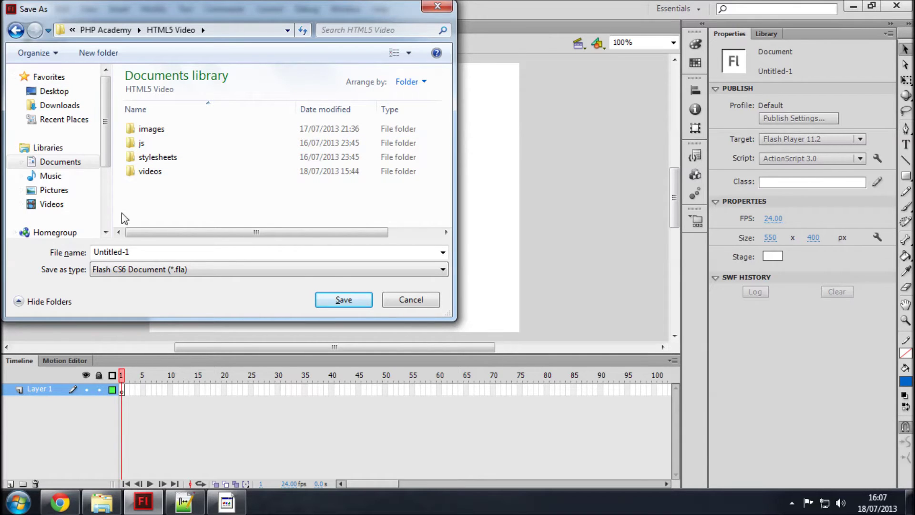
left_click(162, 174)
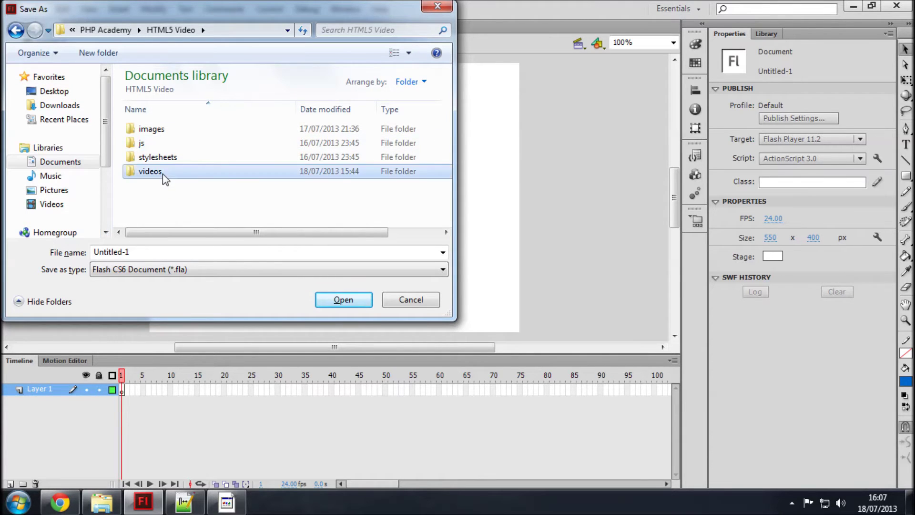
double_click(162, 173)
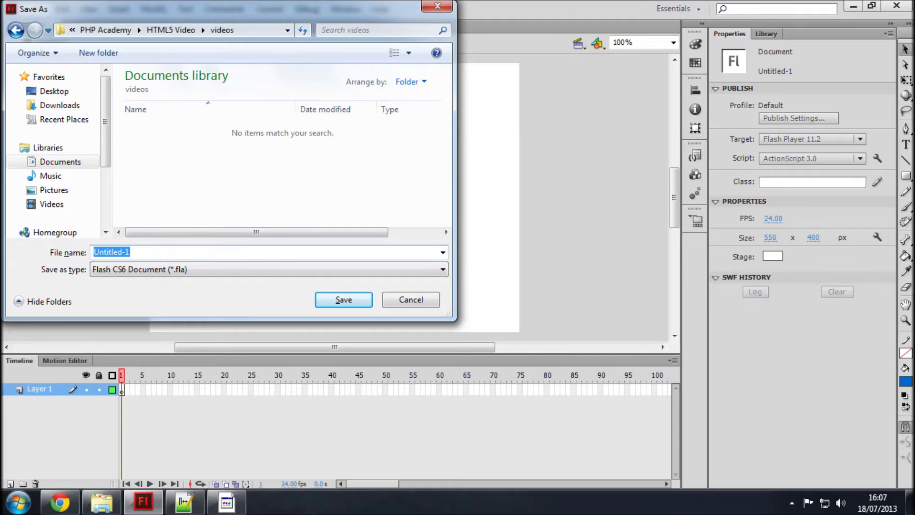
type("flash_player")
key("Return")
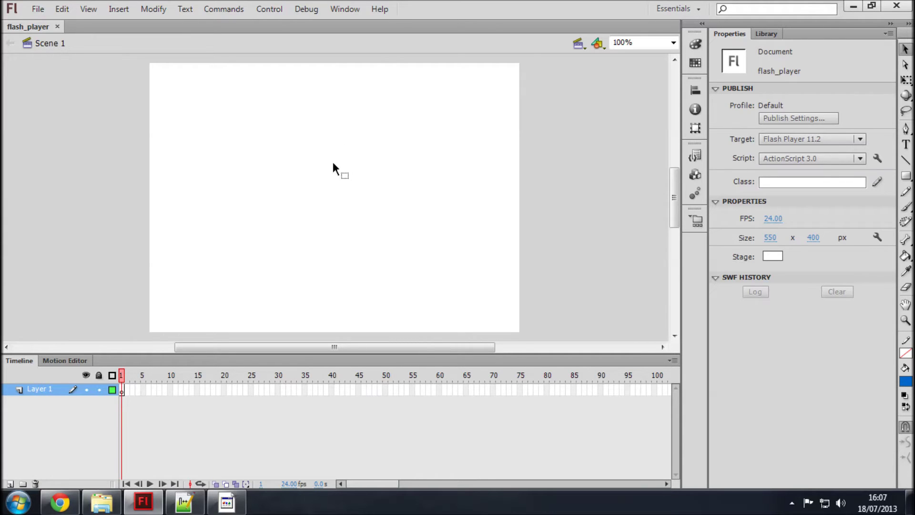
Drag an FLVPlayback component from the Components panel's Video group onto the stage
left_click(352, 10)
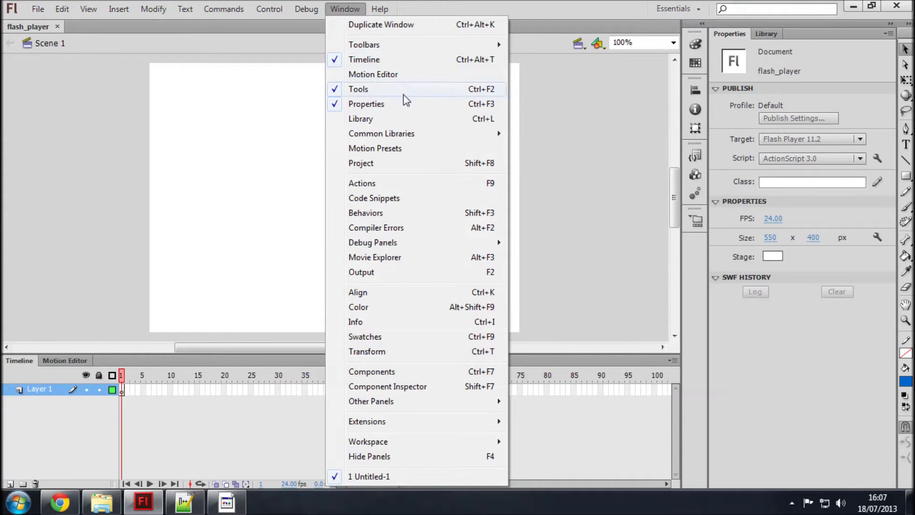
left_click(434, 374)
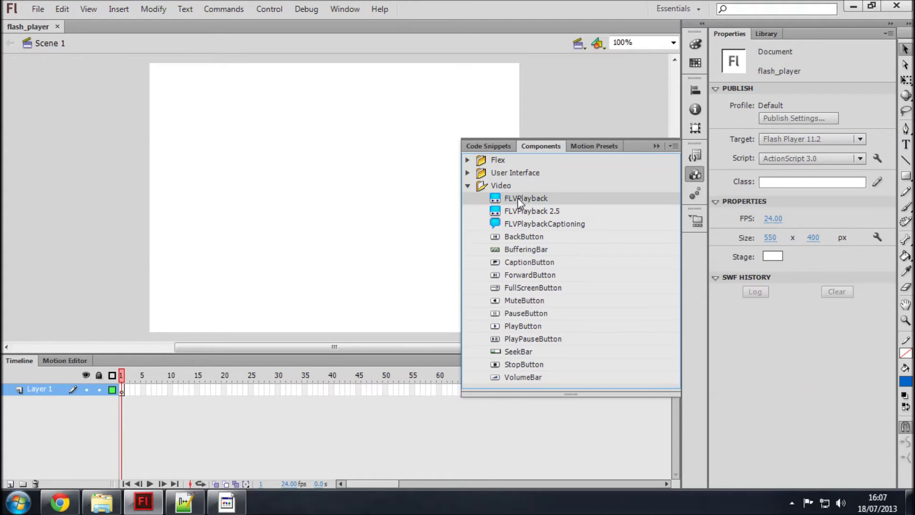
left_click_drag(562, 202, 333, 200)
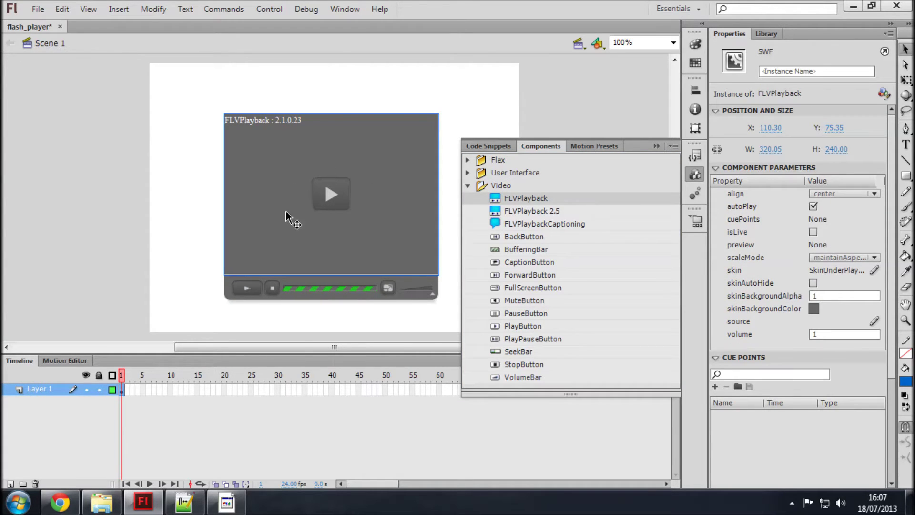
Resize the FLVPlayback player to 550 x 400 and move it to X 0, Y 0
left_click(656, 146)
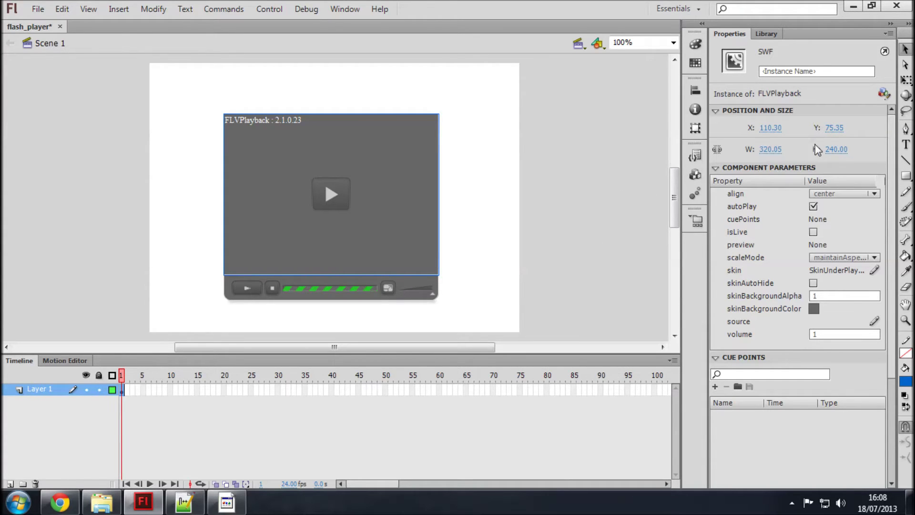
left_click(768, 150)
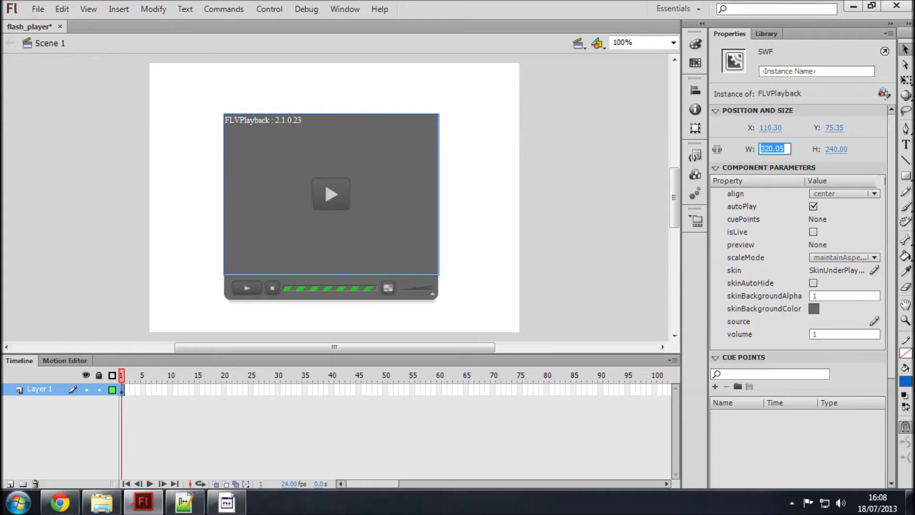
type("550")
left_click(838, 149)
type("400")
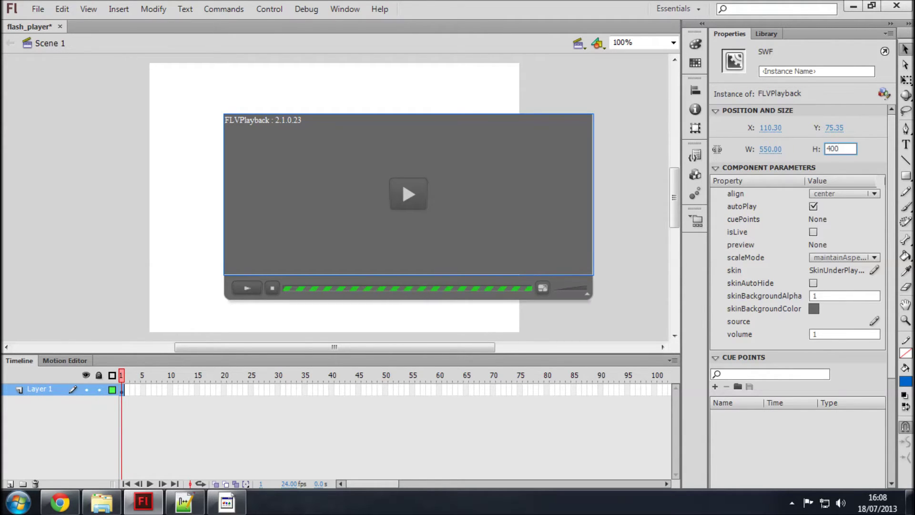
key("Return")
left_click_drag(523, 206, 451, 156)
scroll(539, 205, "down", 3)
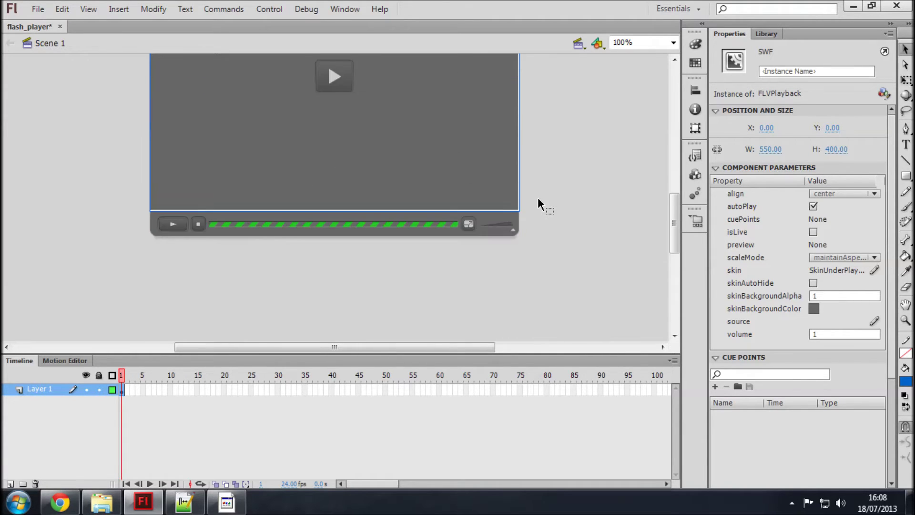
scroll(539, 205, "up", 2)
scroll(376, 181, "up", 1)
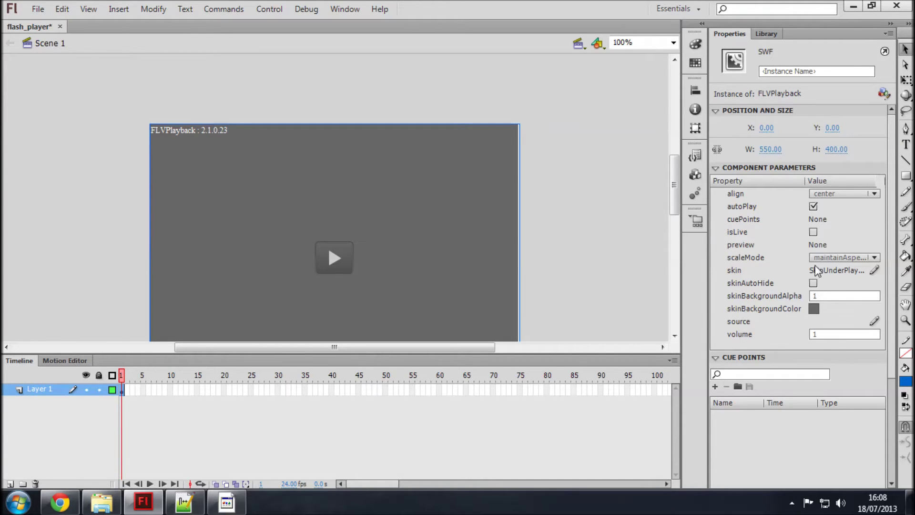
Choose SkinOverPlayStopSeekMuteVol.swf as the player's skin, after first trying SkinUnderPlay.swf
left_click(874, 271)
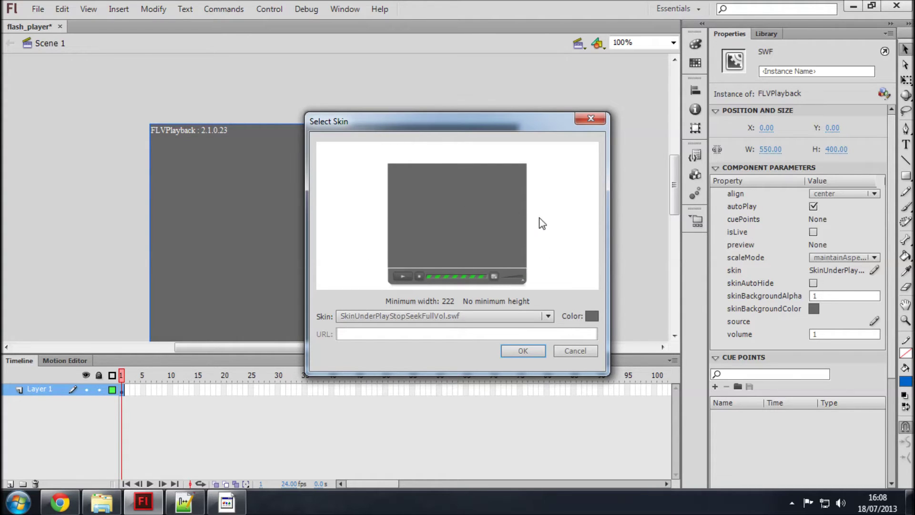
left_click(548, 316)
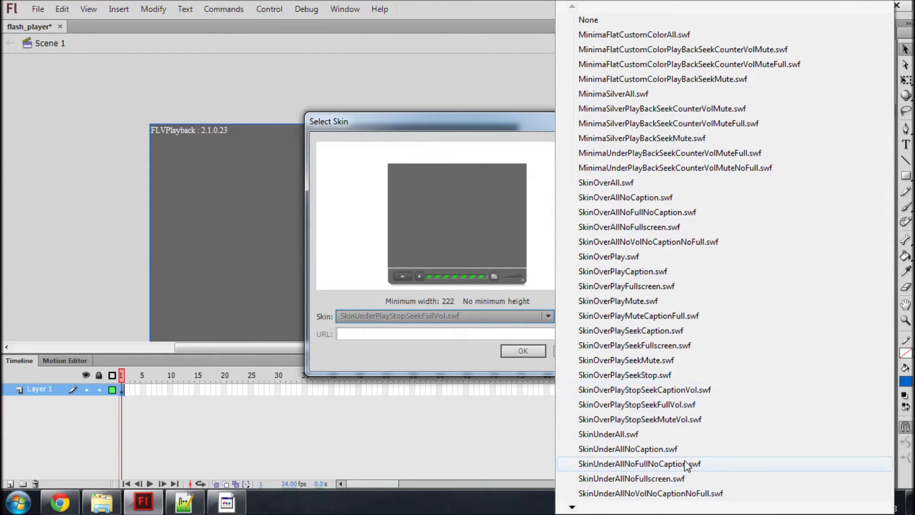
mouse_move(573, 508)
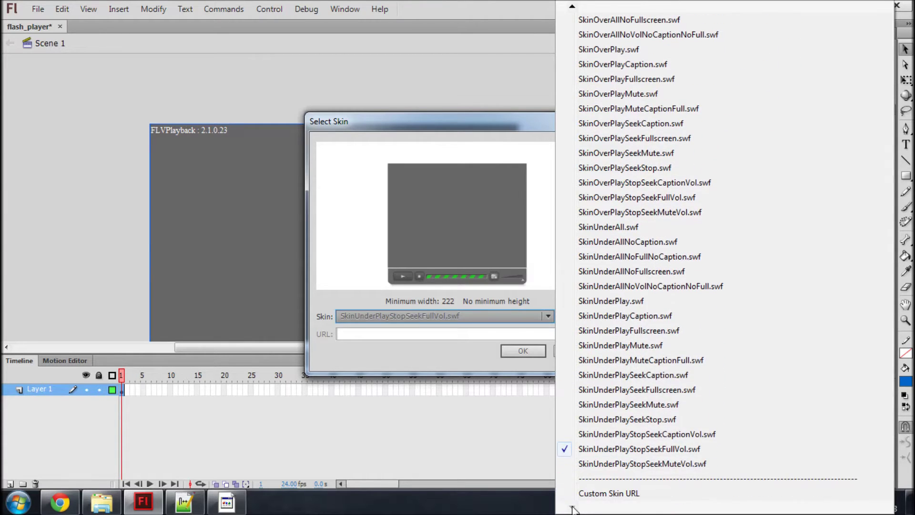
left_click(618, 301)
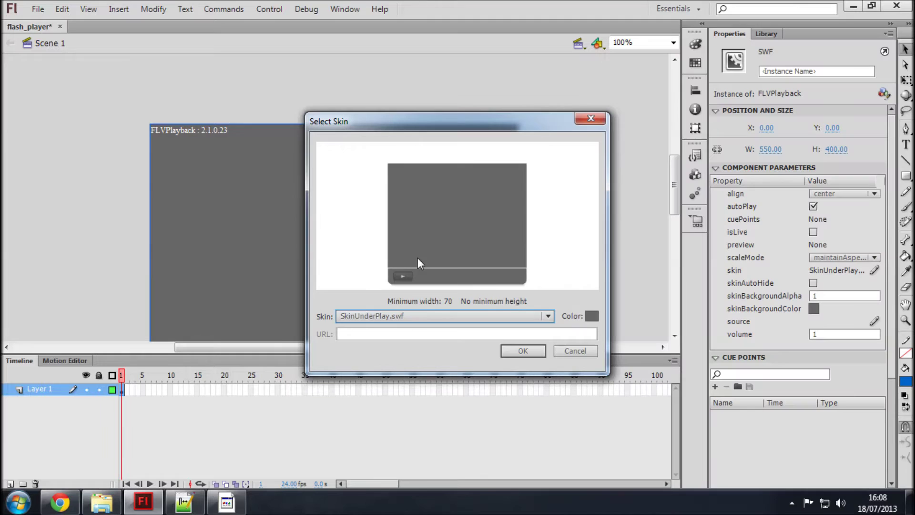
left_click(545, 314)
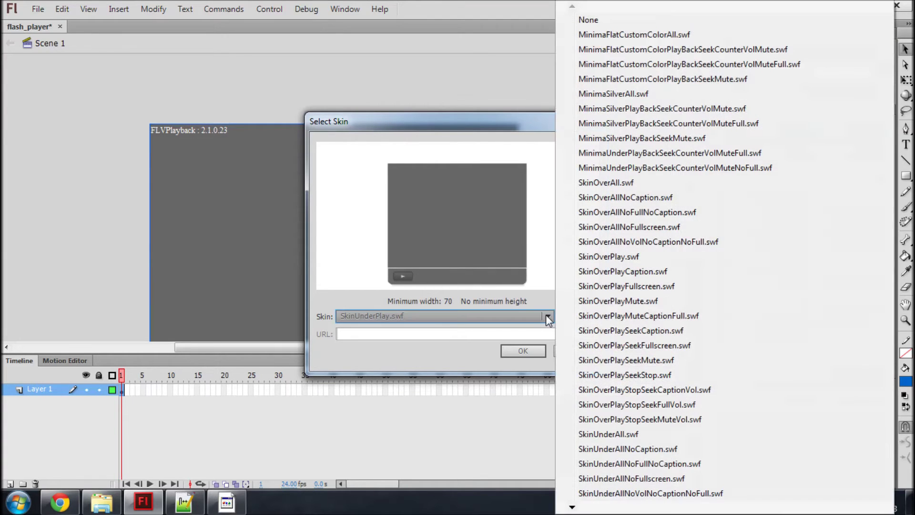
left_click(651, 419)
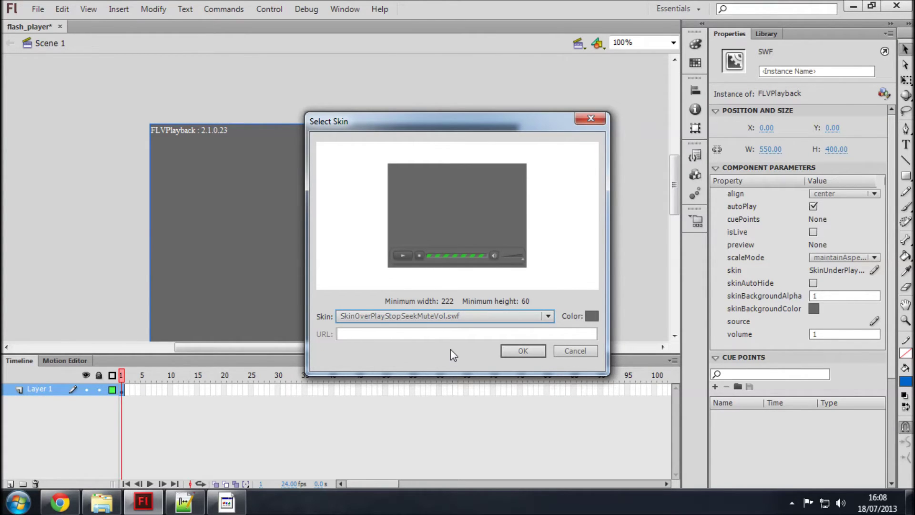
Set the skin colour to grey after trying red and blue, and confirm
left_click(591, 316)
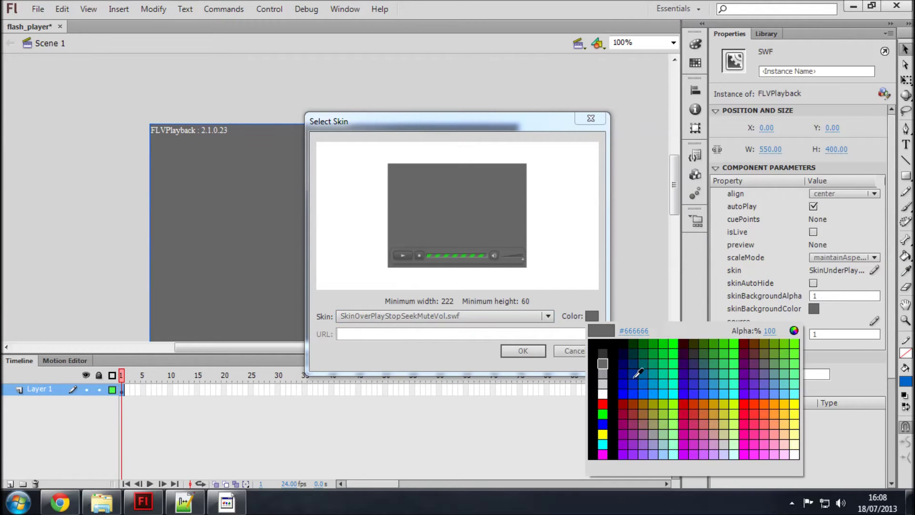
left_click(746, 410)
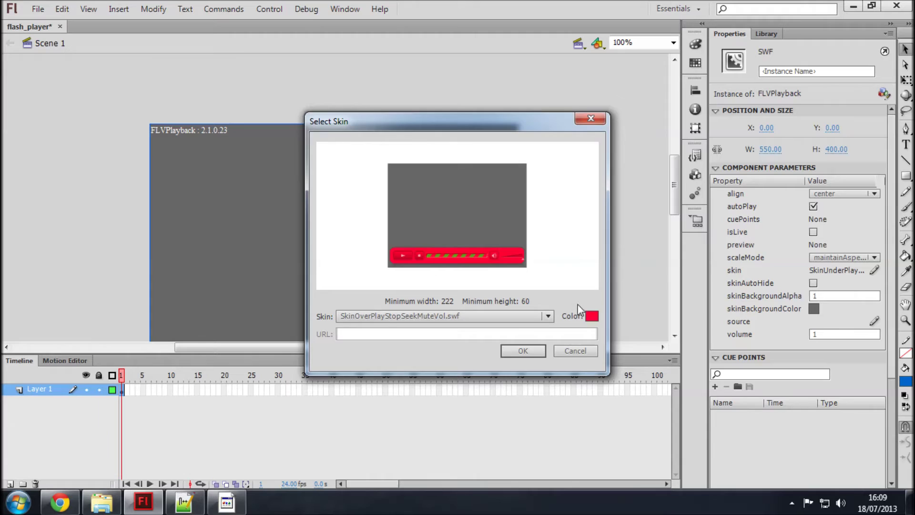
left_click(591, 316)
left_click(689, 391)
left_click(591, 316)
left_click(607, 358)
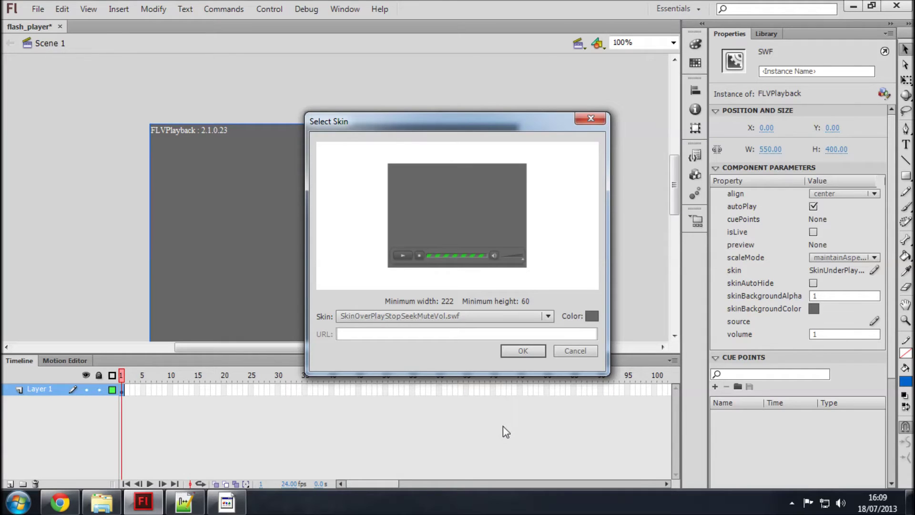
left_click(523, 350)
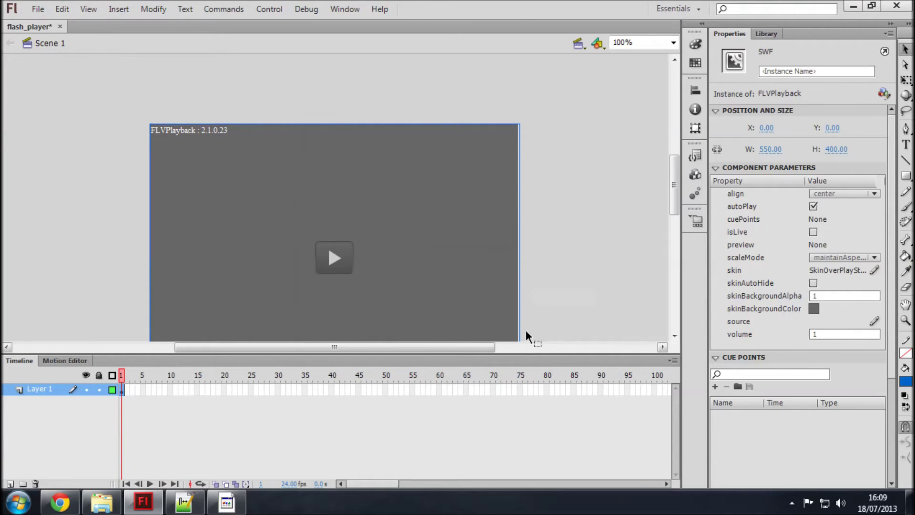
Set the player's source to videos/video.mp4, matching its 854 x 480 dimensions
left_click_drag(674, 193, 676, 214)
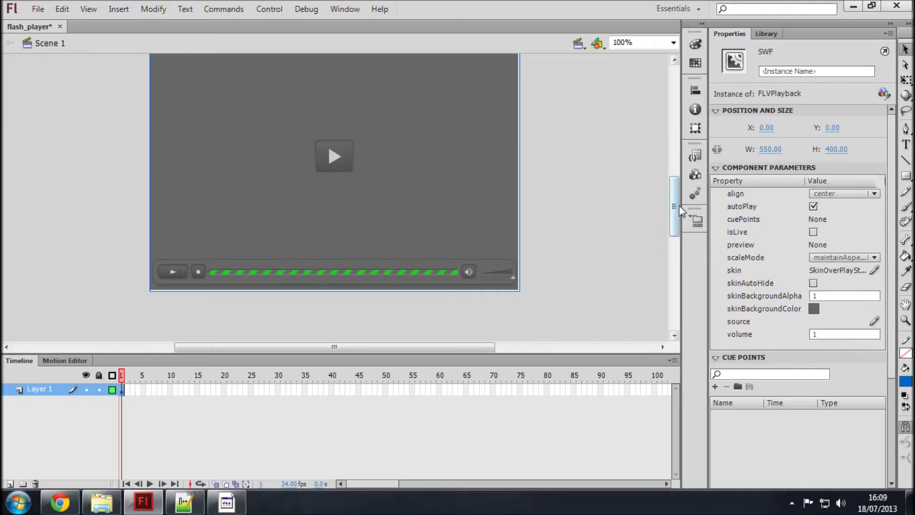
left_click_drag(677, 209, 678, 196)
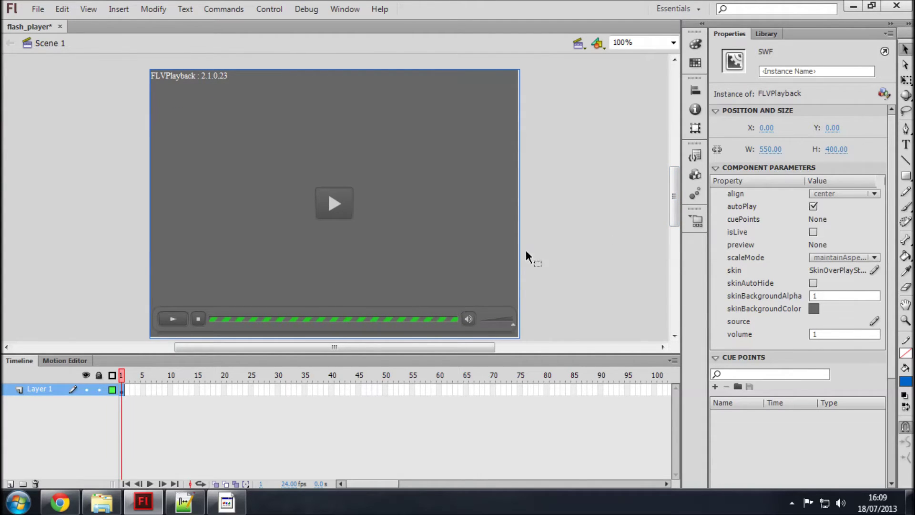
mouse_move(874, 320)
left_click(874, 321)
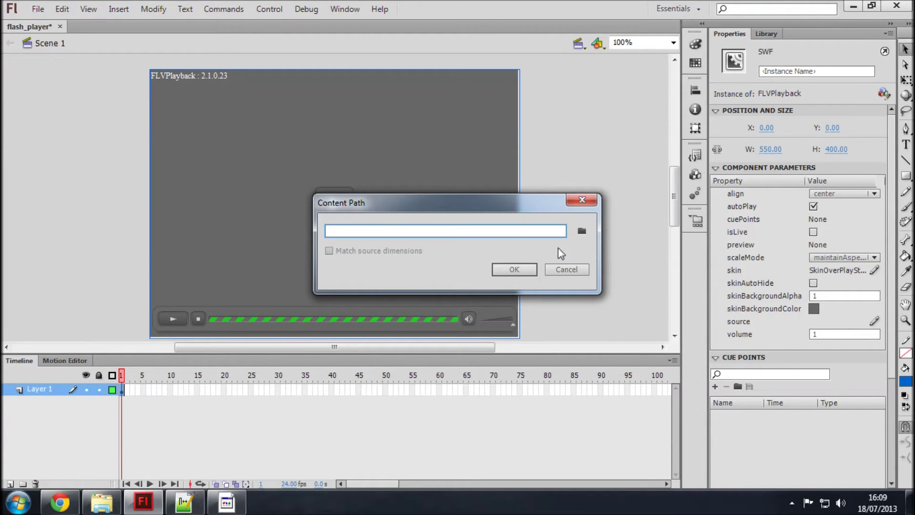
left_click(582, 231)
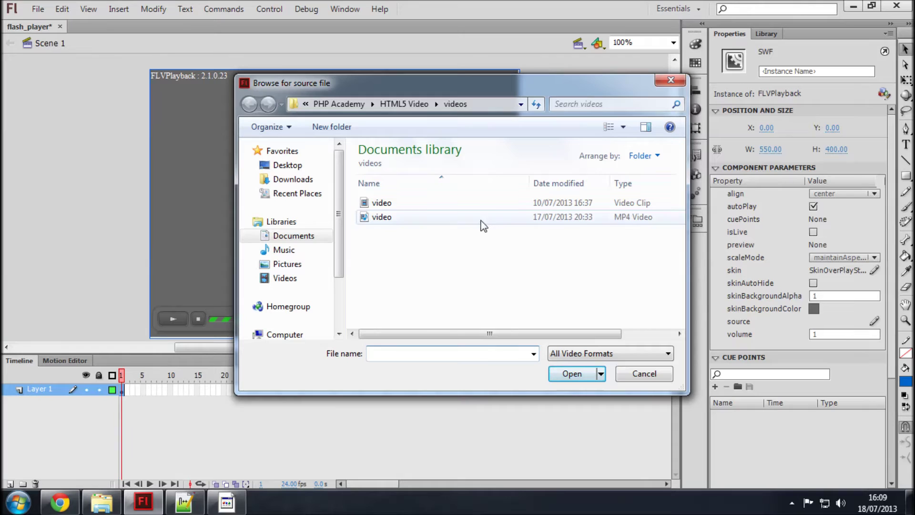
left_click(383, 202)
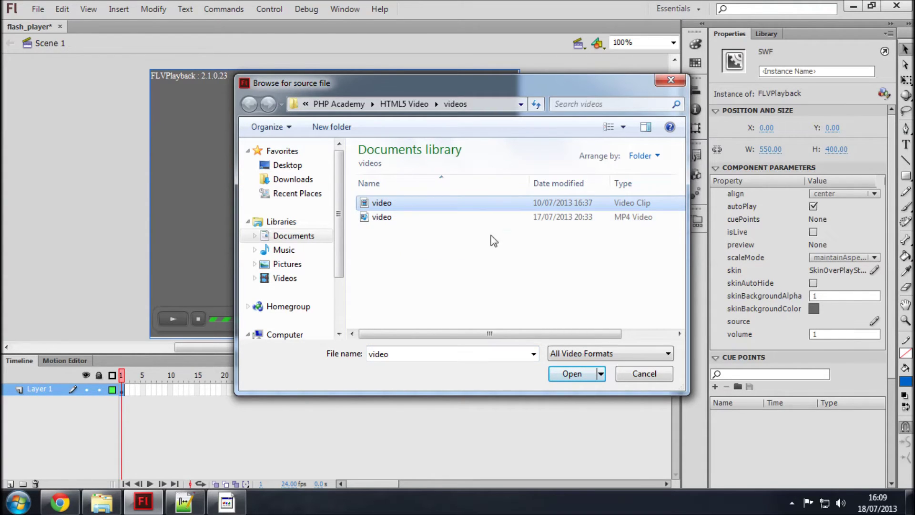
left_click(614, 218)
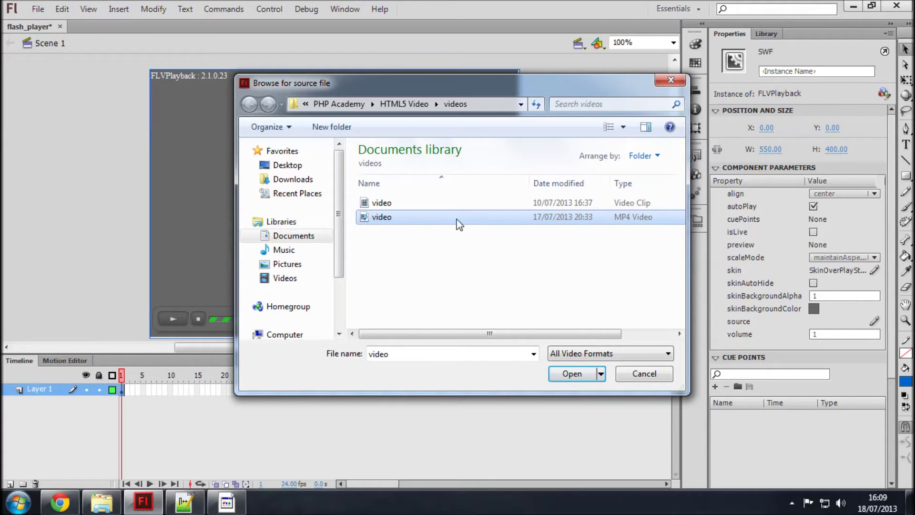
left_click(578, 370)
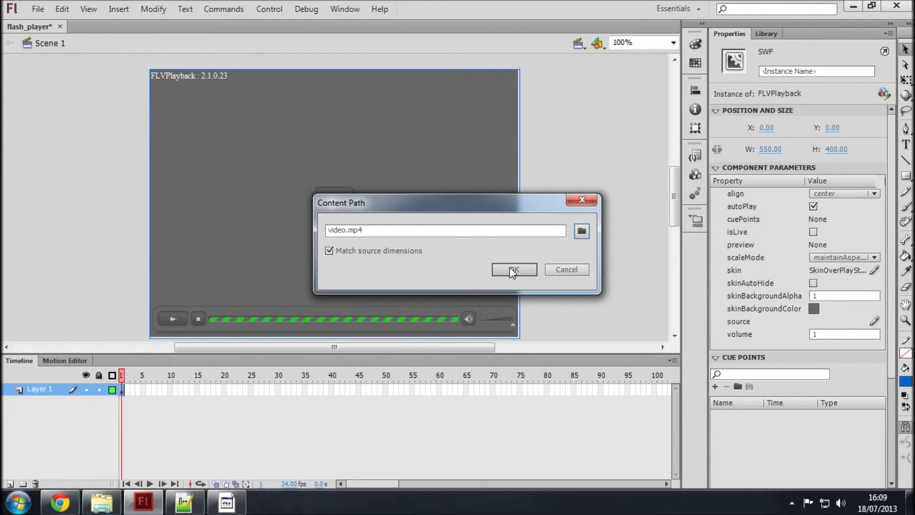
left_click(510, 267)
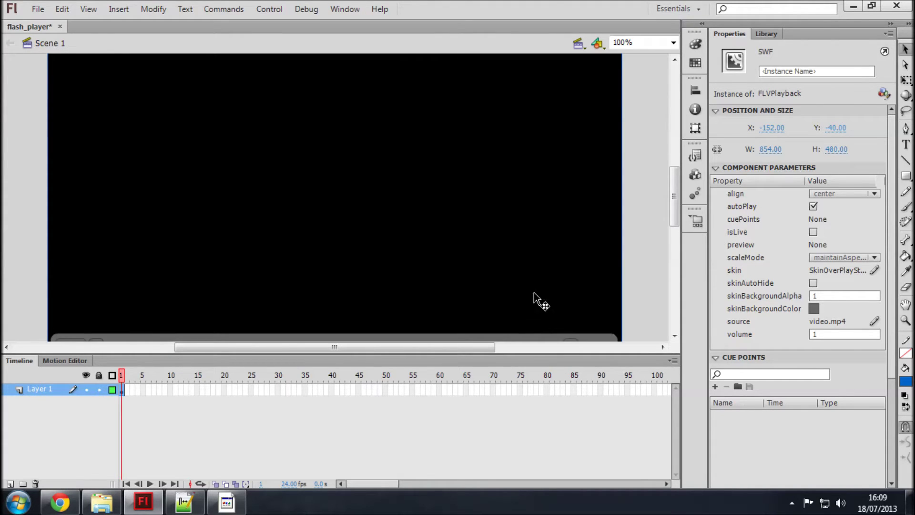
Resize the player back to 550 x 400 at X 0, Y 0, then deselect it
left_click_drag(671, 208, 674, 210)
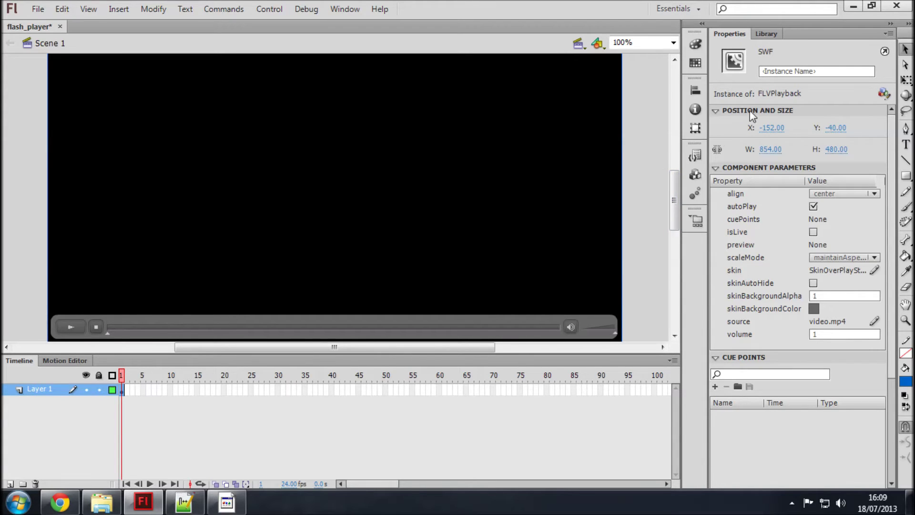
left_click(771, 151)
type("550")
key("Tab")
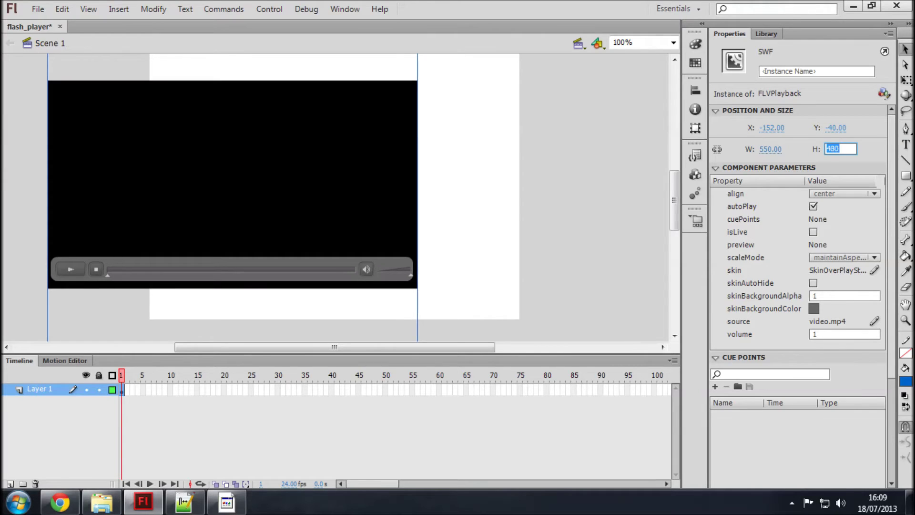
type("400")
key("Return")
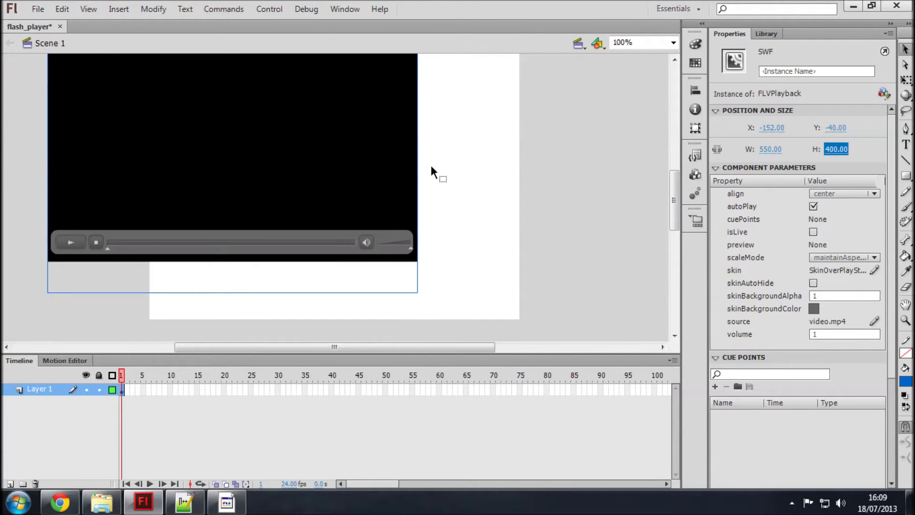
left_click_drag(356, 167, 444, 190)
scroll(441, 199, "up", 2)
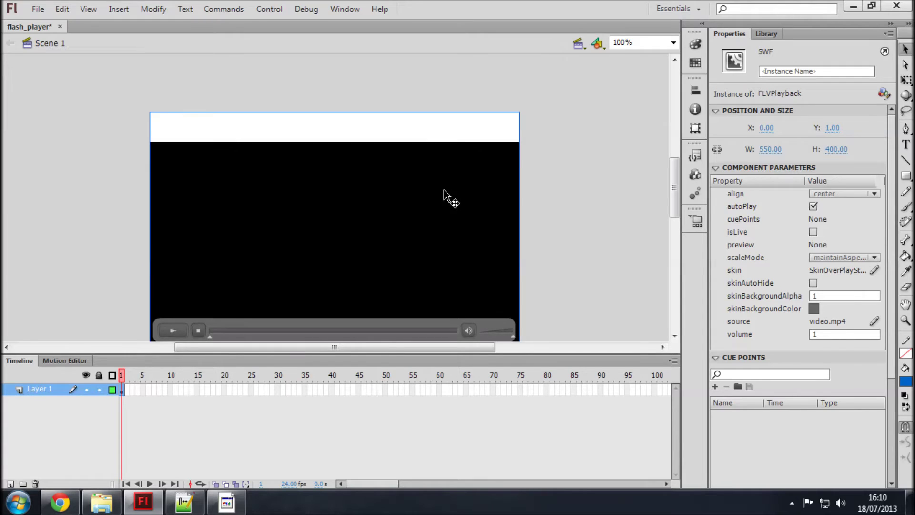
left_click(558, 201)
scroll(559, 200, "down", 4)
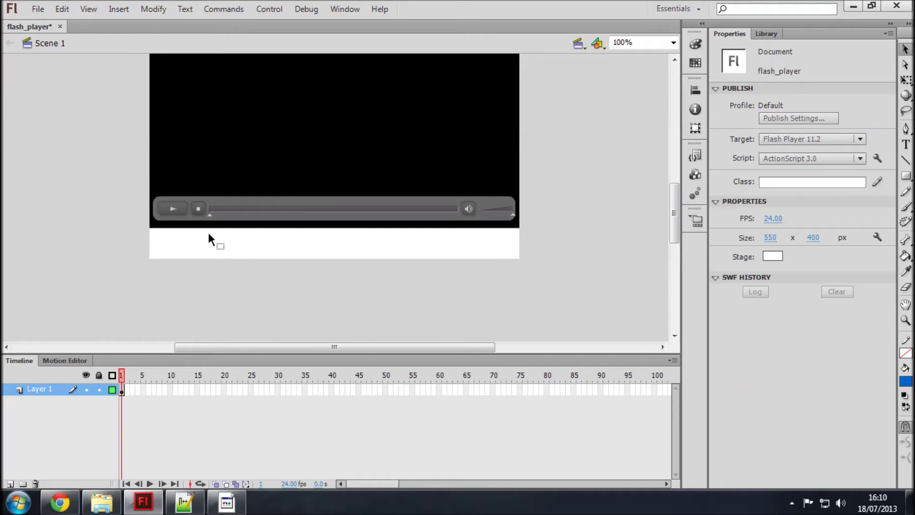
Check that Document Settings still show 550 x 400 px, then save flash_player
left_click(153, 9)
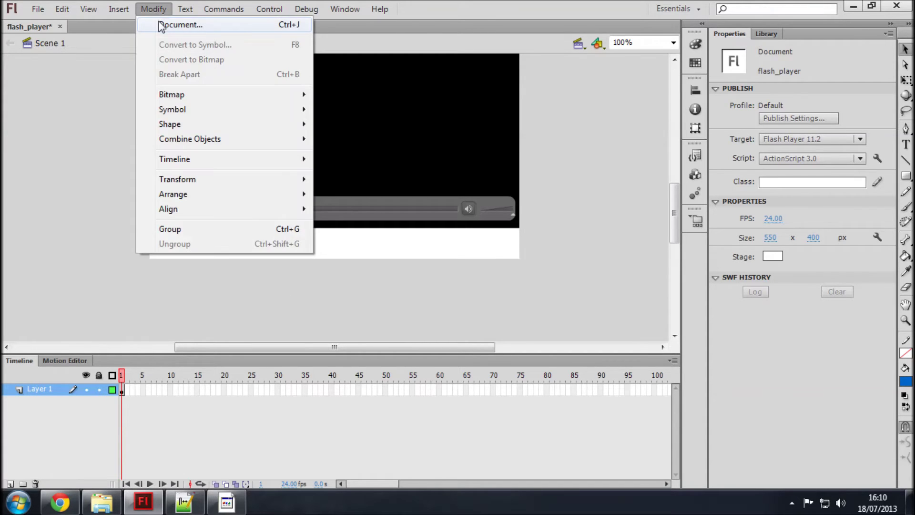
left_click(159, 22)
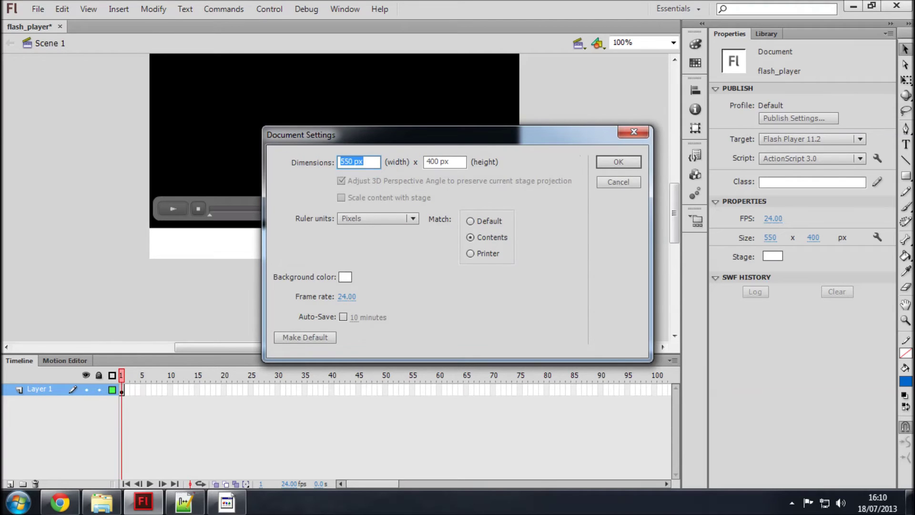
left_click(618, 183)
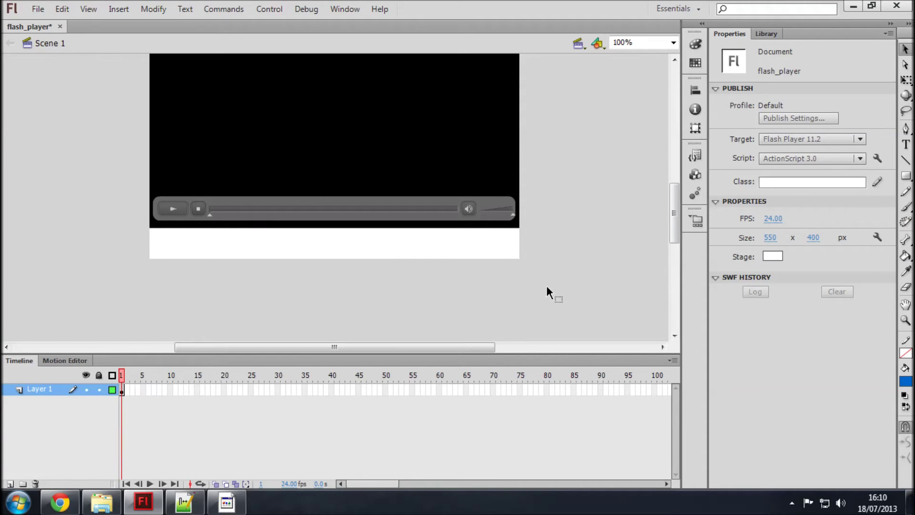
scroll(545, 287, "up", 3)
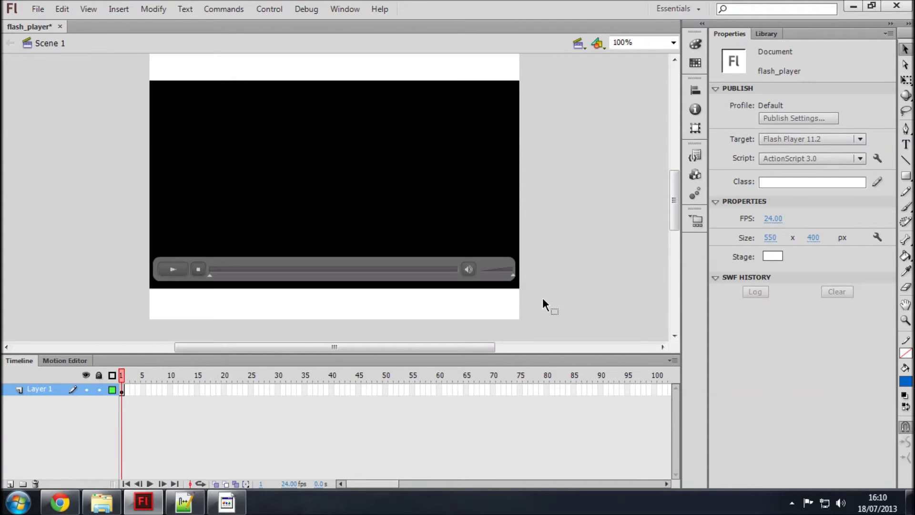
key("ctrl+s")
left_click(38, 9)
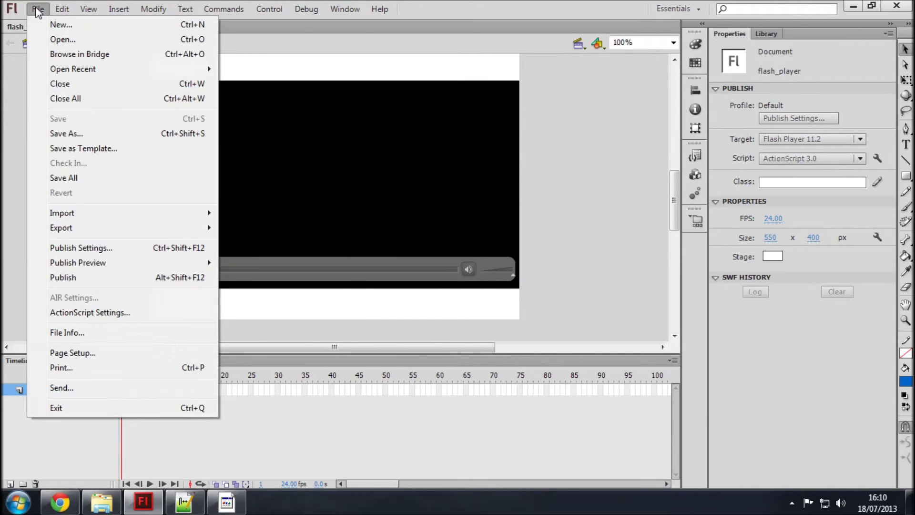
Publish flash_player.swf with its HTML wrapper, then switch to the HTML5 Video folder in Explorer
left_click(72, 248)
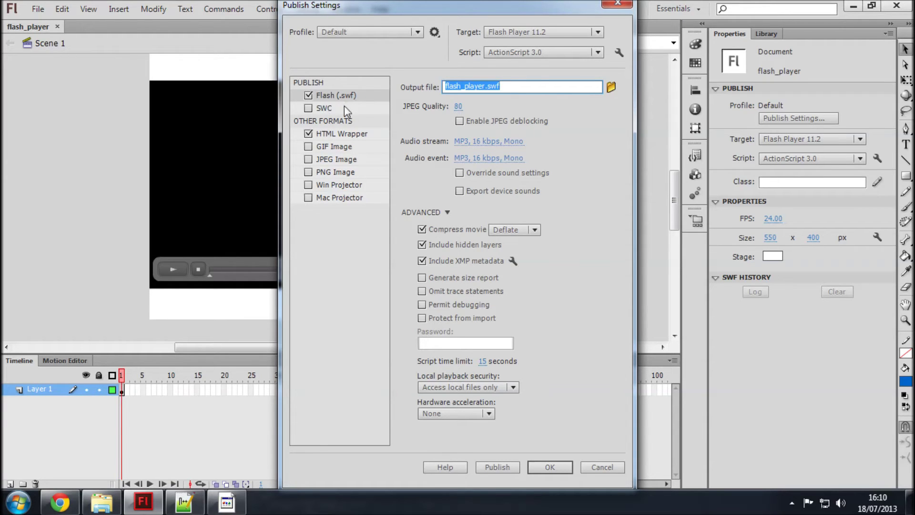
left_click(495, 465)
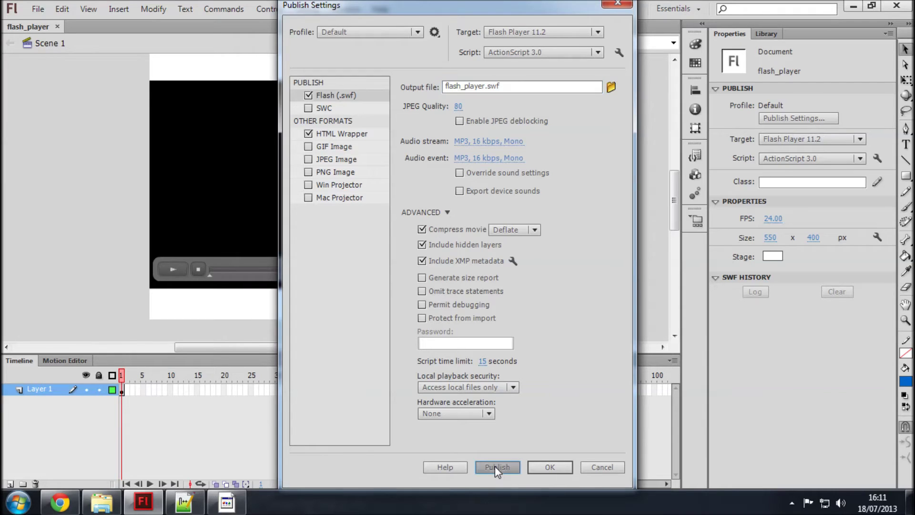
left_click(553, 466)
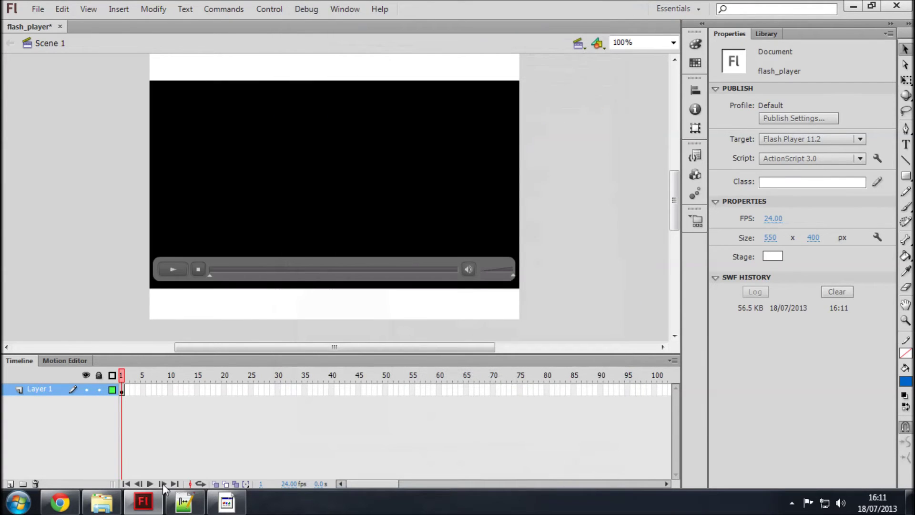
left_click(101, 502)
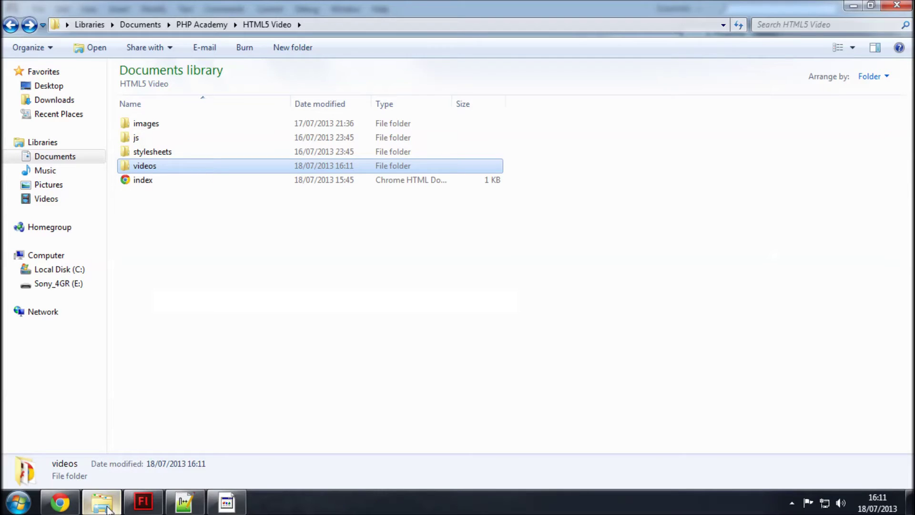
Browse the videos folder's flash_player HTML, FLA, SWF and skin files, then open flash_player.html in Notepad++
double_click(157, 168)
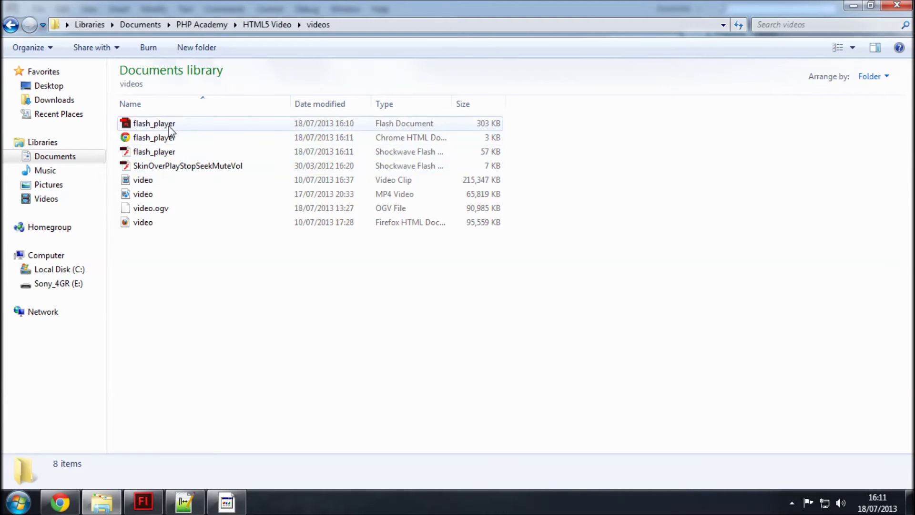
left_click(167, 138)
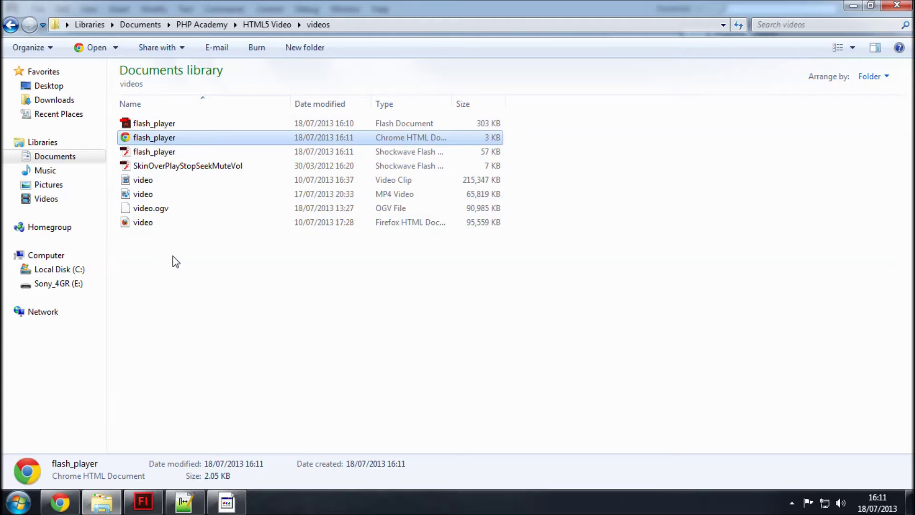
left_click(185, 127)
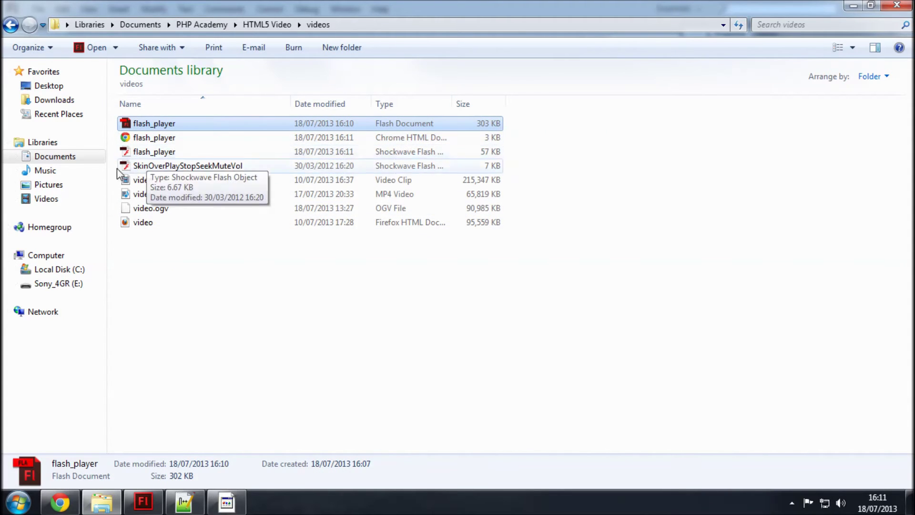
left_click(198, 150)
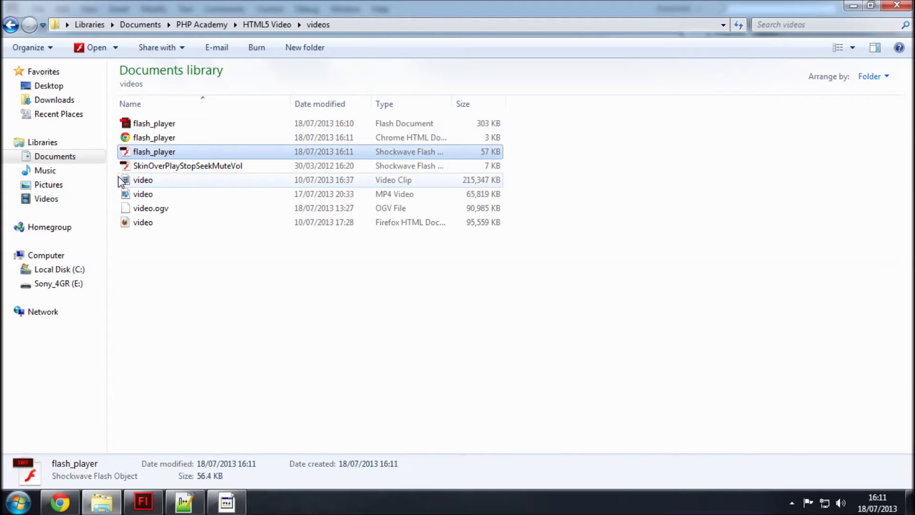
left_click(210, 167)
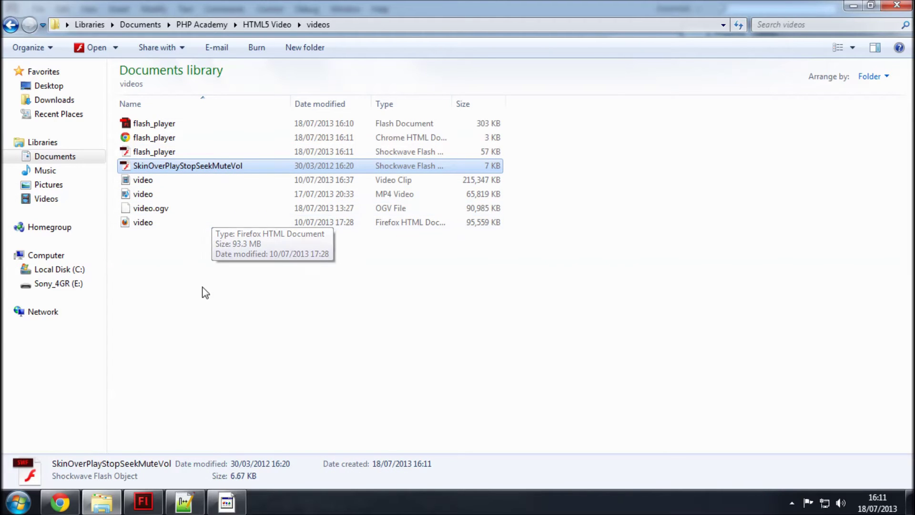
right_click(161, 138)
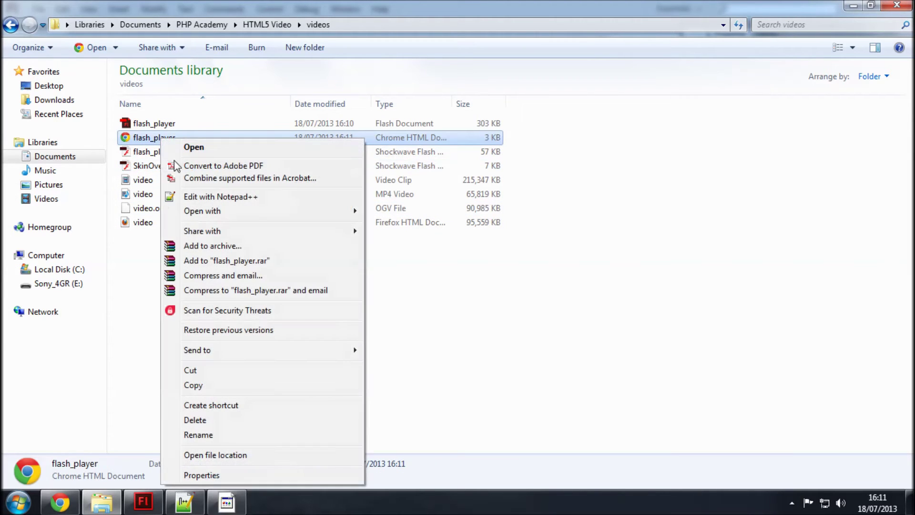
left_click(202, 194)
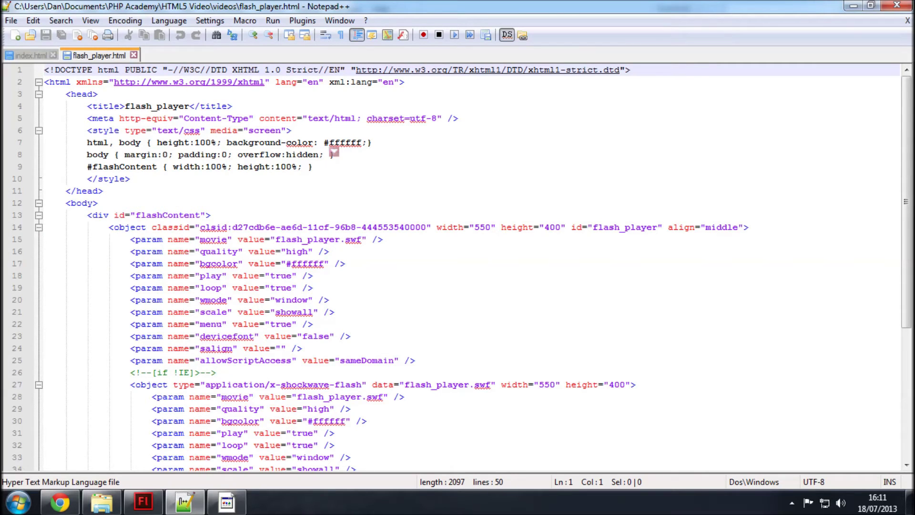
Check the XHTML doctype, select the Flash object block on lines 14–45, and switch to index.html
left_click_drag(54, 70, 88, 70)
left_click_drag(244, 69, 281, 69)
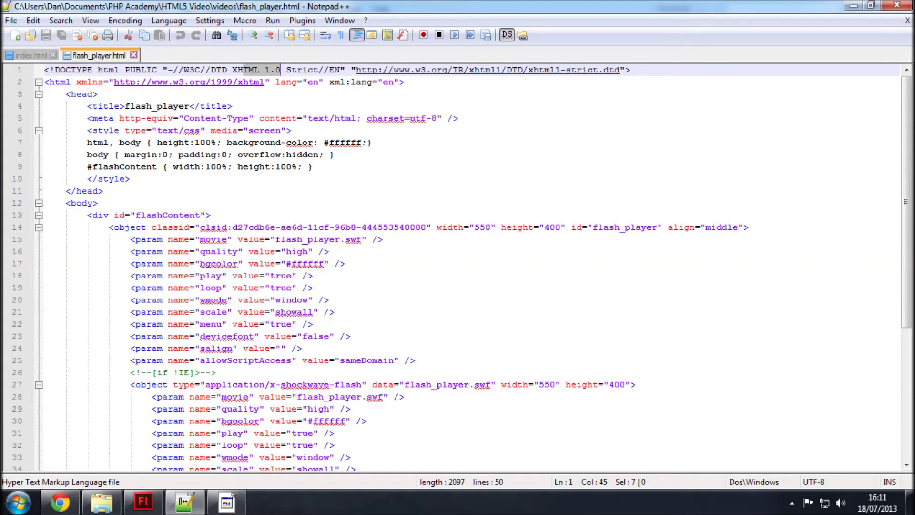
left_click(314, 288)
scroll(315, 287, "down", 1)
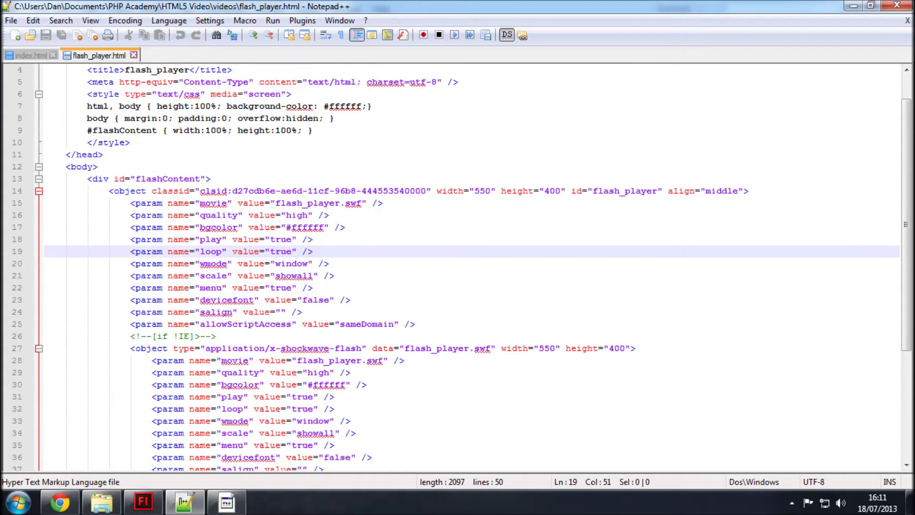
scroll(457, 267, "down", 1)
left_click_drag(109, 155, 157, 408)
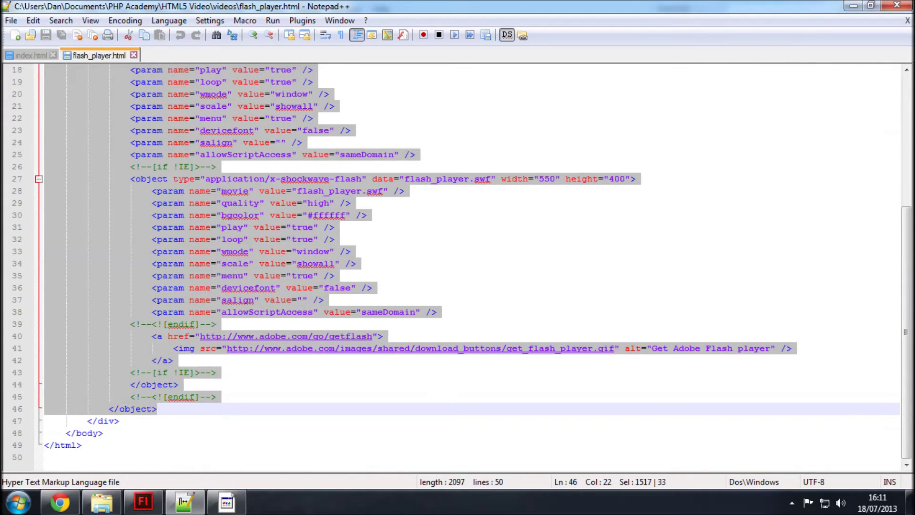
left_click(30, 55)
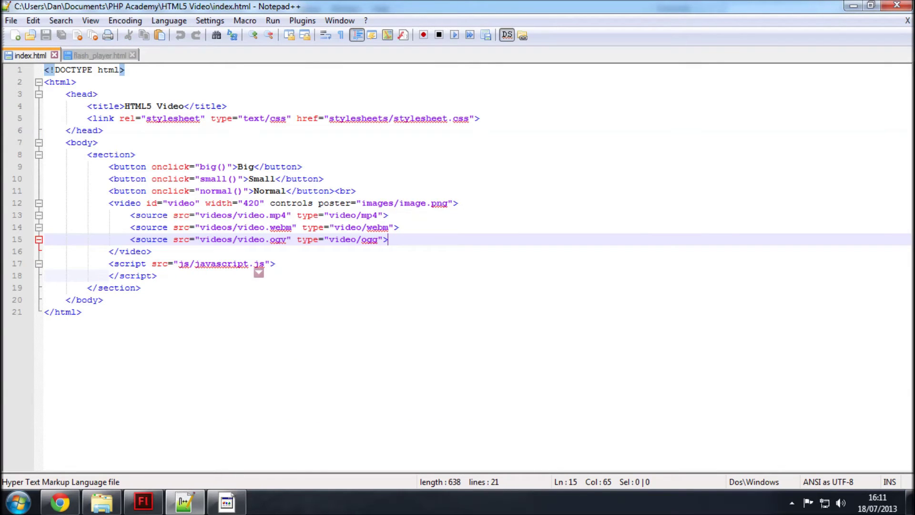
Add blank lines after the ogg source and paste the Flash object block into index.html
key("Return")
key("Return")
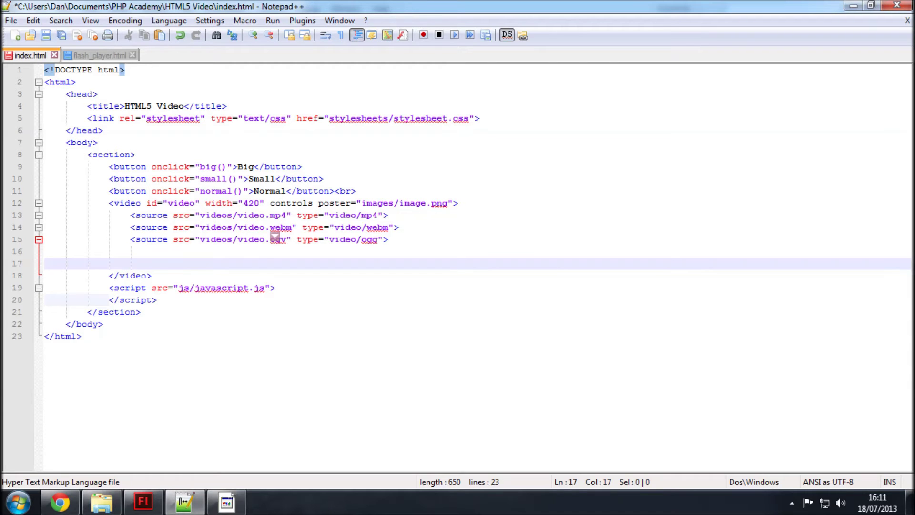
key("ctrl+v")
scroll(174, 377, "down", 2)
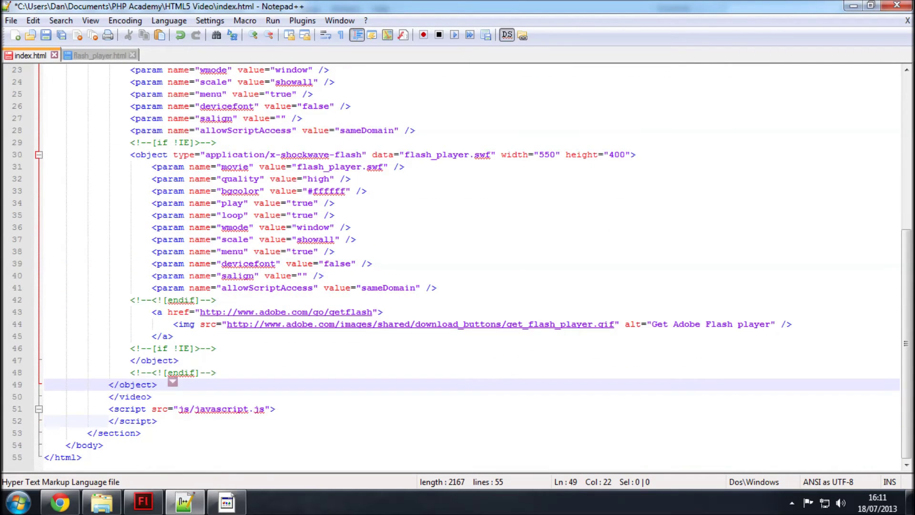
Indent the pasted lines 18–49 one level, then switch to the videos folder window
left_click_drag(157, 384, 130, 264)
key("Tab")
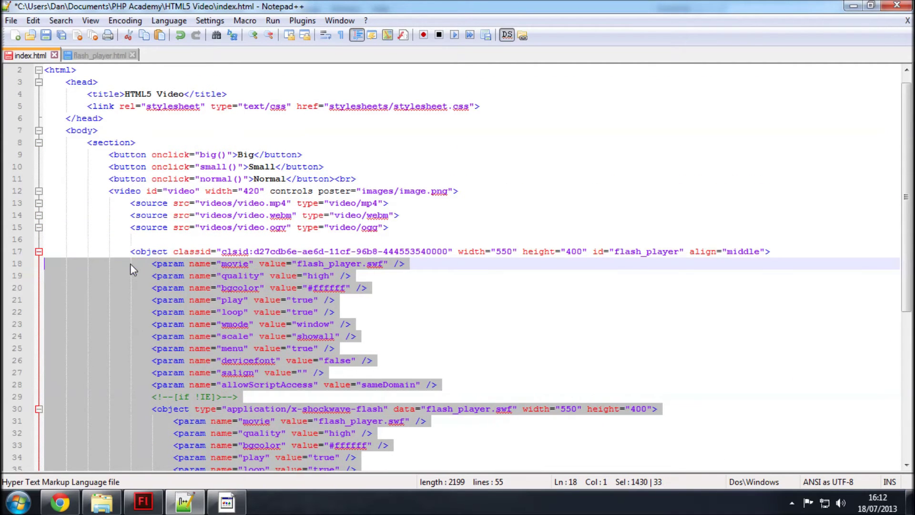
scroll(228, 348, "down", 1)
scroll(228, 343, "down", 3)
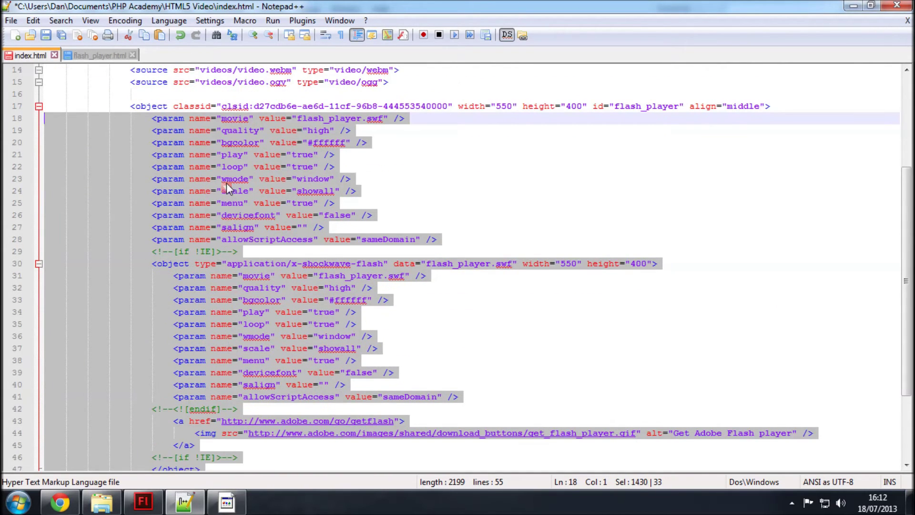
right_click(226, 183)
left_click(259, 154)
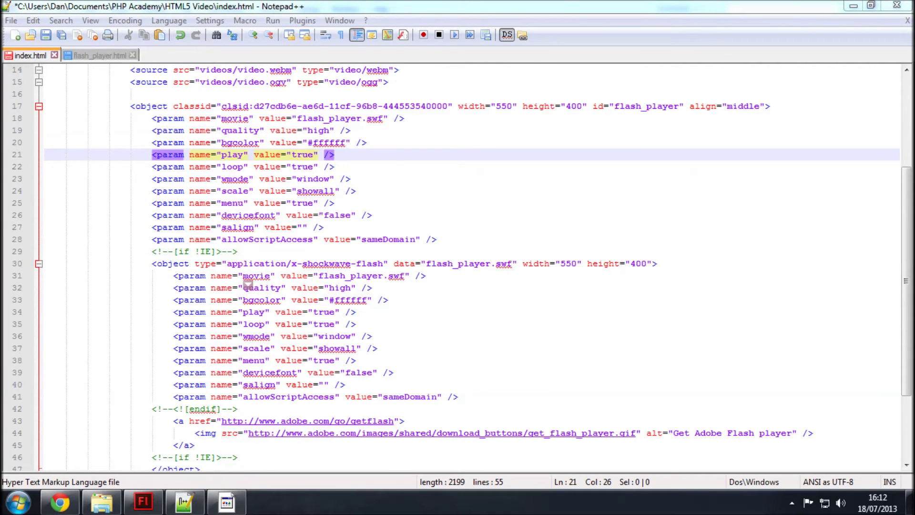
key("alt+Tab")
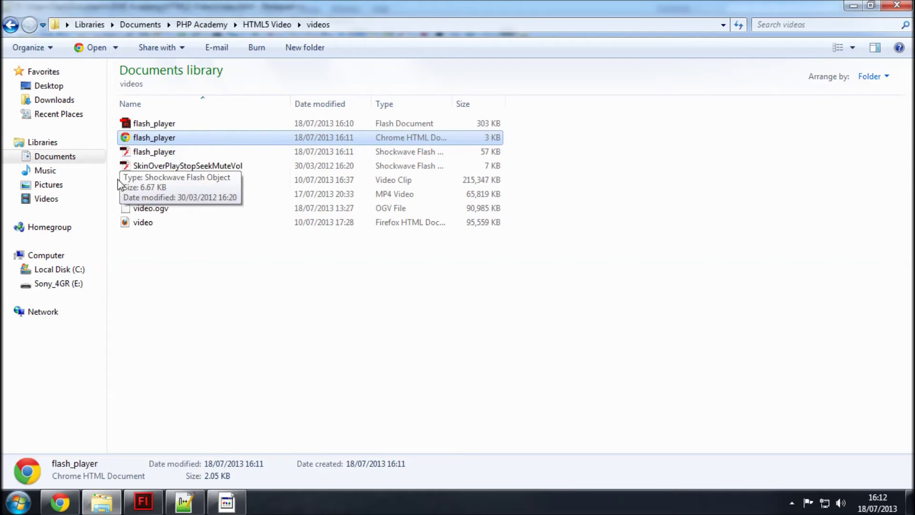
Review the flash_player movie parameter on line 18 and confirm the SWF sits in the videos folder
left_click(184, 502)
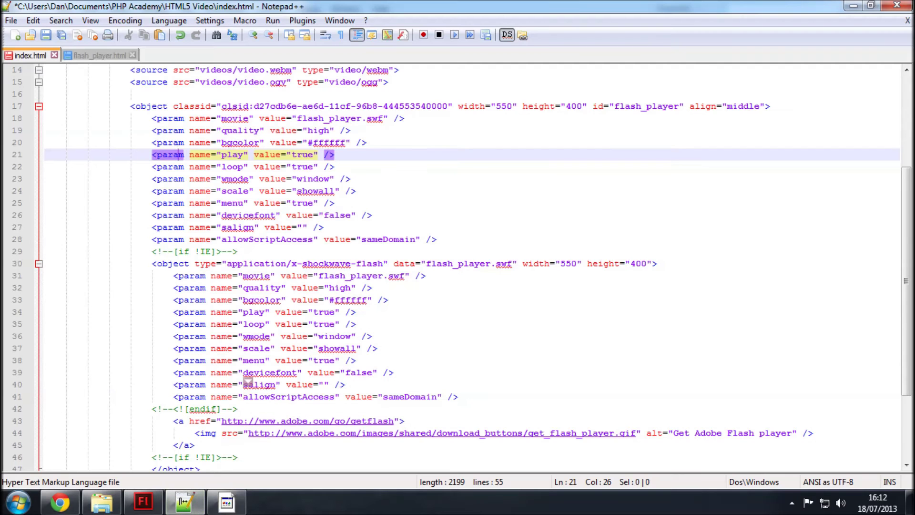
scroll(295, 324, "up", 1)
left_click_drag(157, 155, 259, 156)
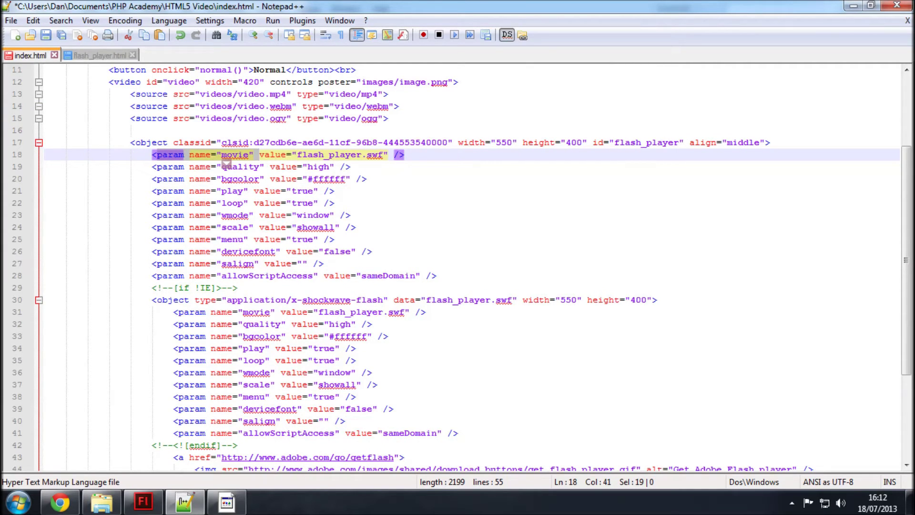
double_click(329, 154)
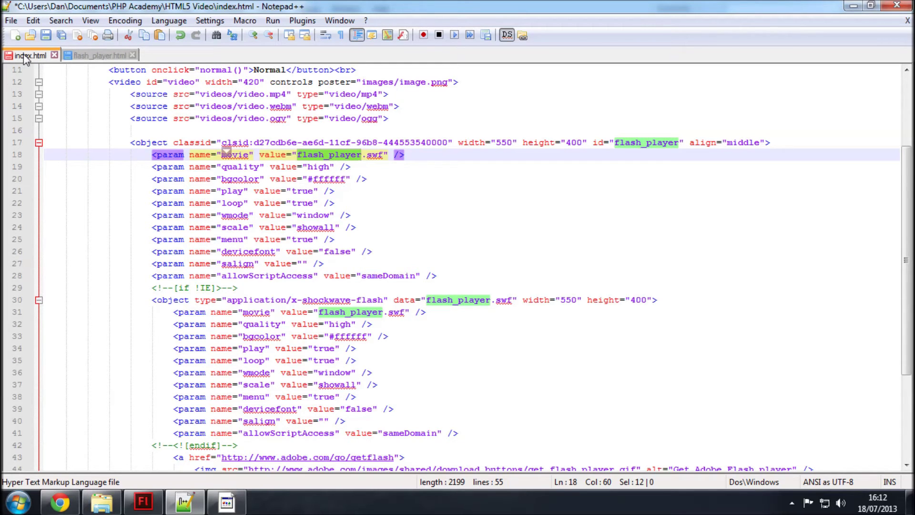
left_click(102, 501)
key("BackSpace")
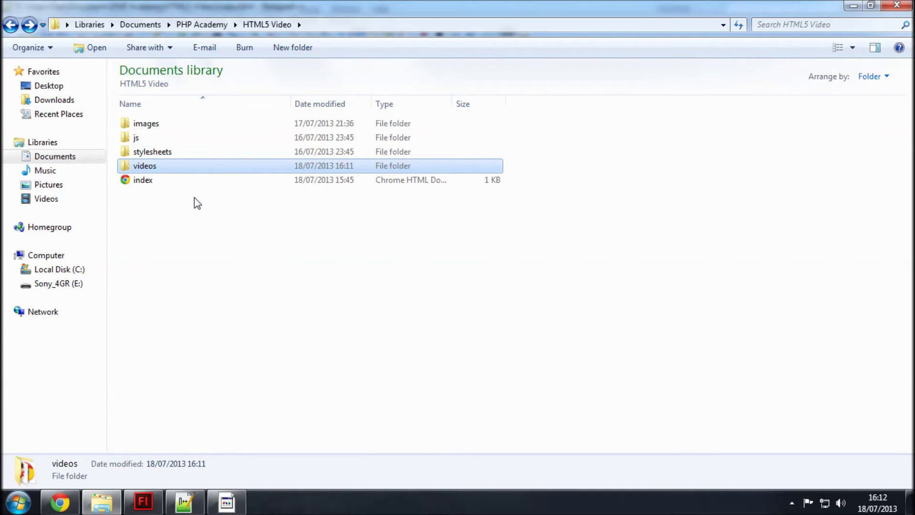
key("Return")
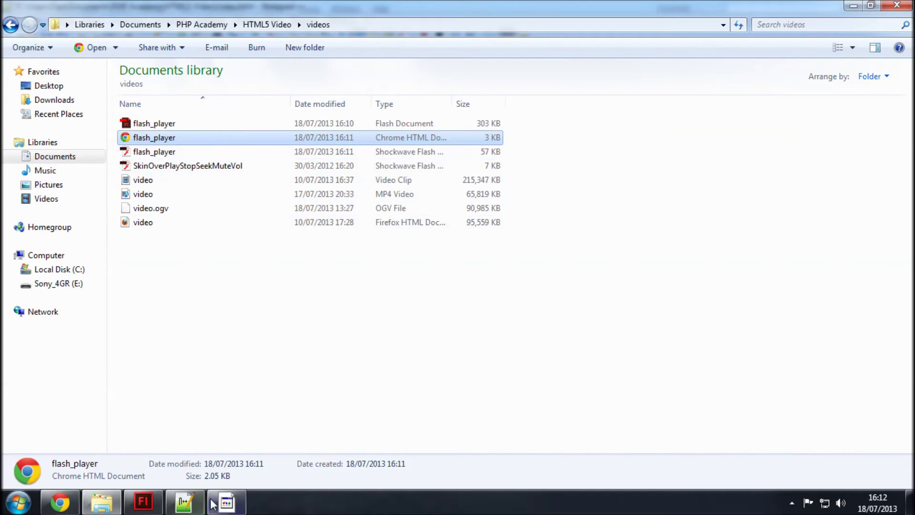
Copy the videos/ prefix from the ogg source path on line 15
left_click(185, 502)
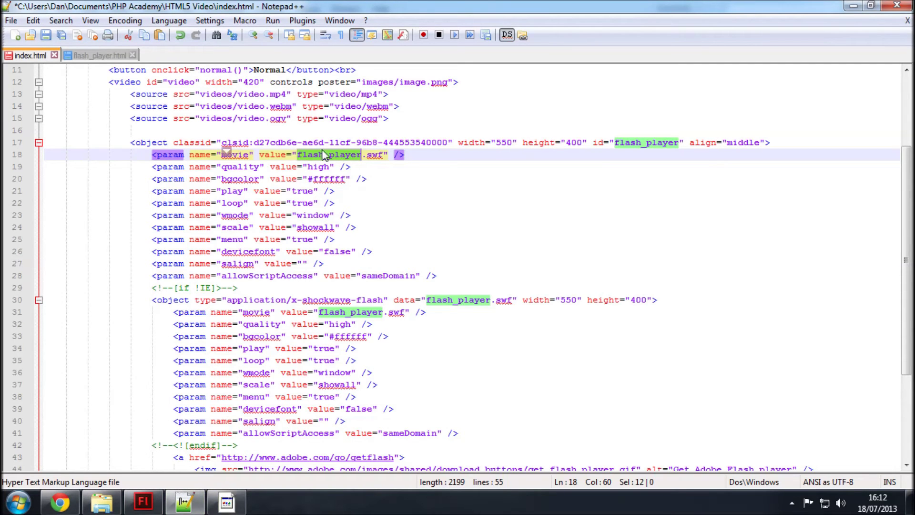
scroll(301, 236, "up", 2)
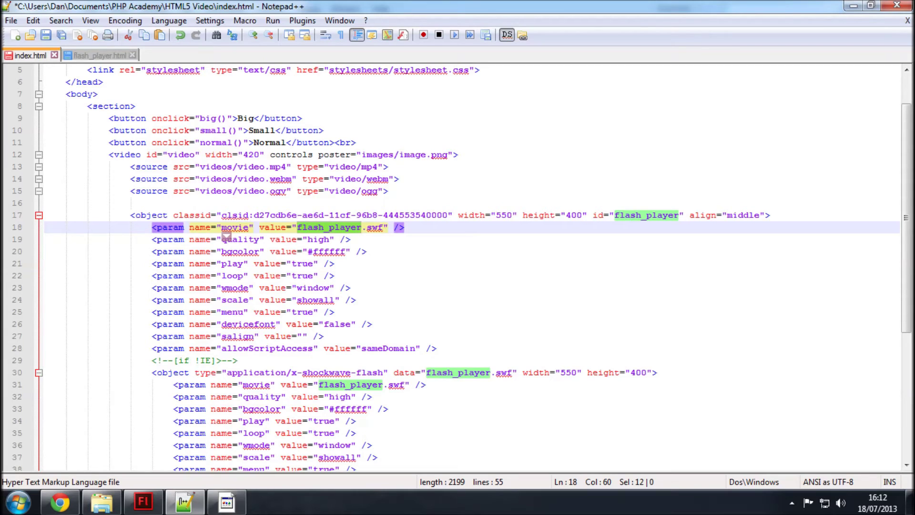
left_click_drag(199, 190, 220, 193)
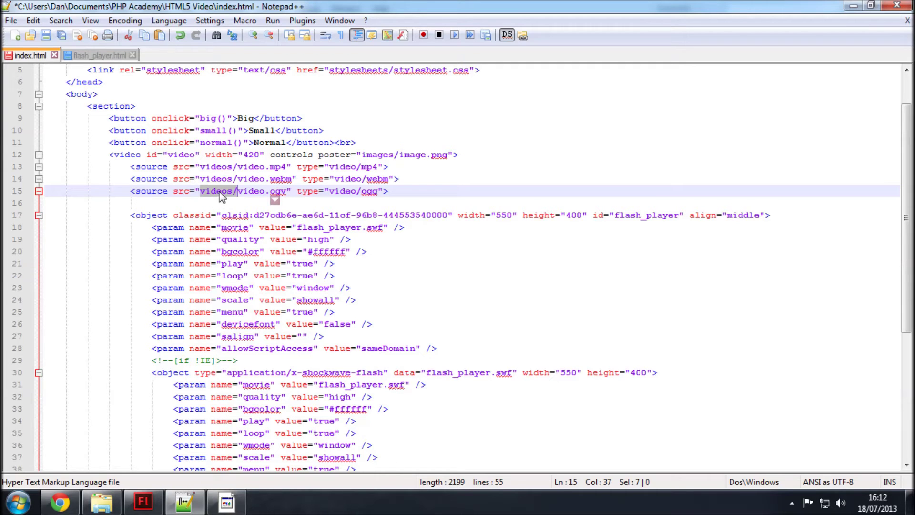
right_click(220, 191)
left_click(238, 213)
double_click(328, 228)
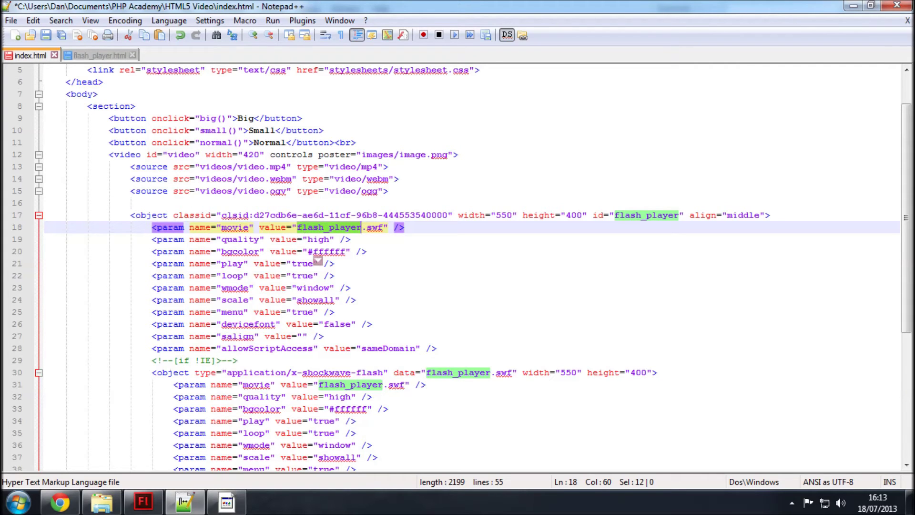
Prefix flash_player.swf with videos/ in the movie and data paths on lines 18, 30 and 31
left_click_drag(298, 228, 297, 228)
type("videos/")
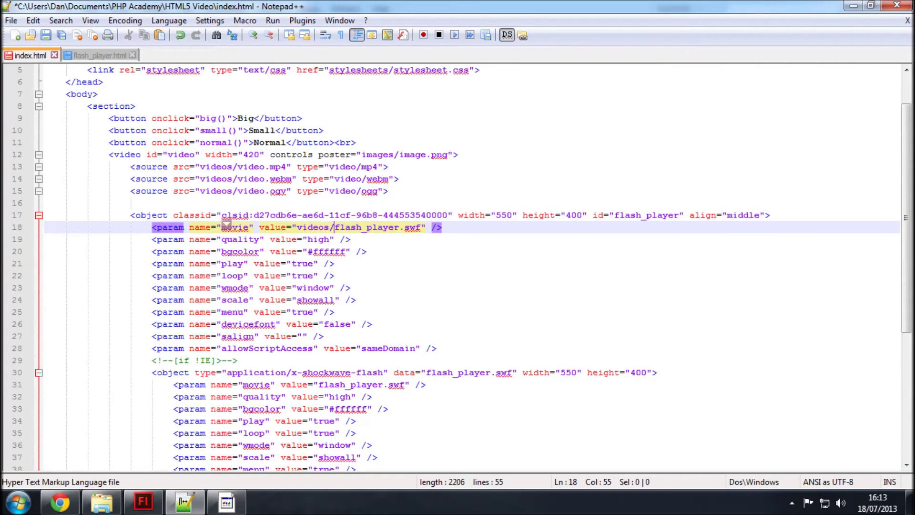
left_click_drag(334, 228, 408, 237)
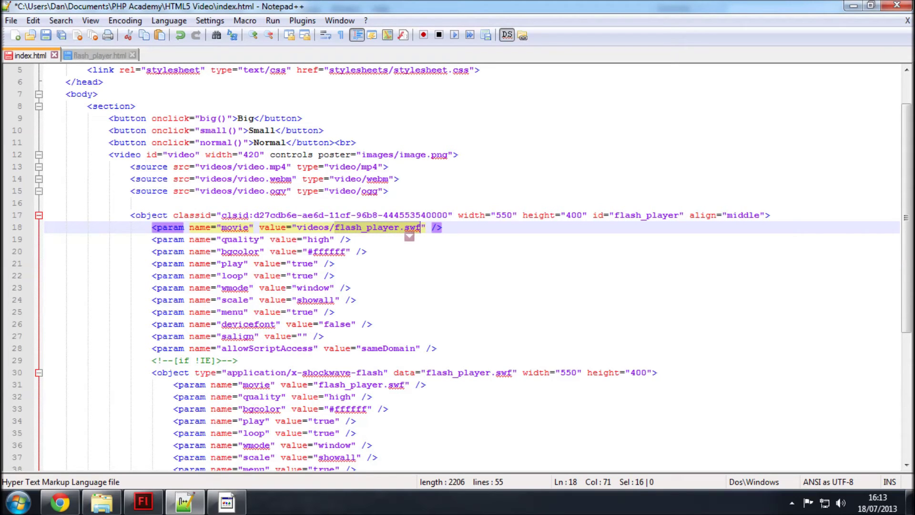
left_click(426, 372)
type("videos/")
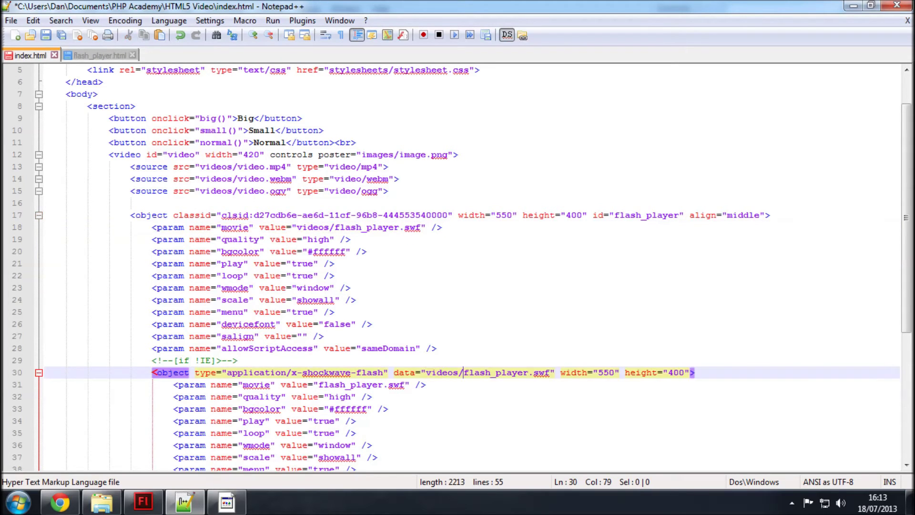
left_click(319, 384)
type("videos/")
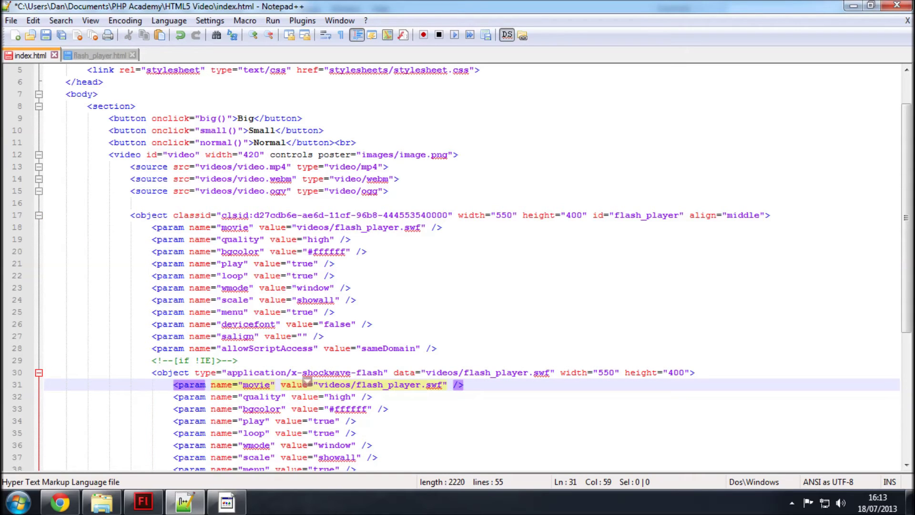
Check the remaining flash_player references and save index.html
double_click(636, 215)
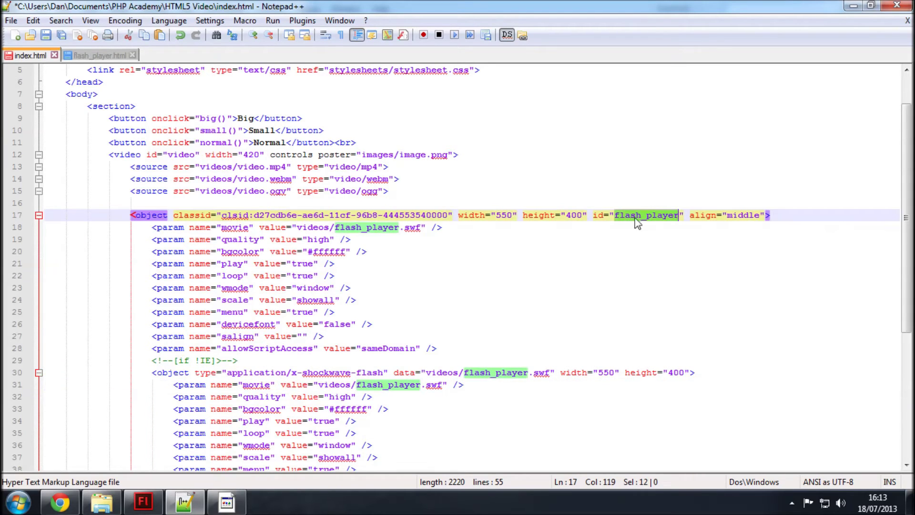
double_click(470, 372)
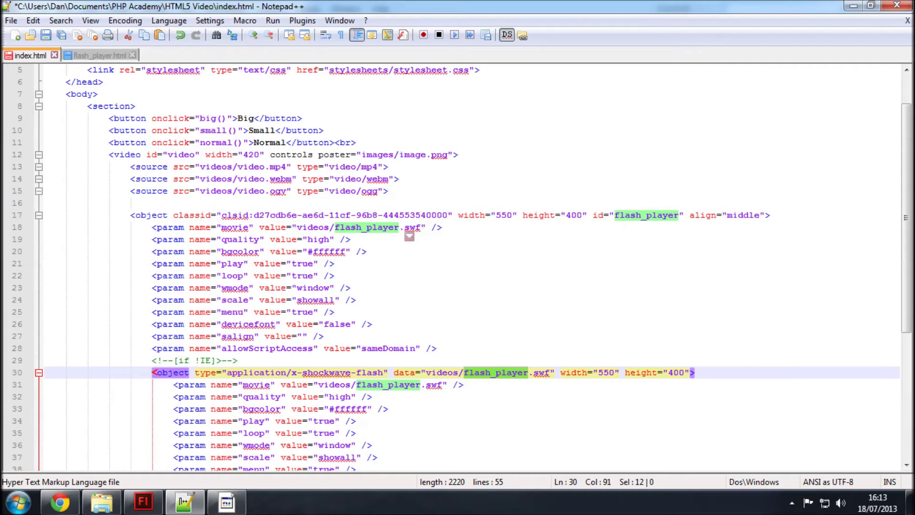
key("ctrl+s")
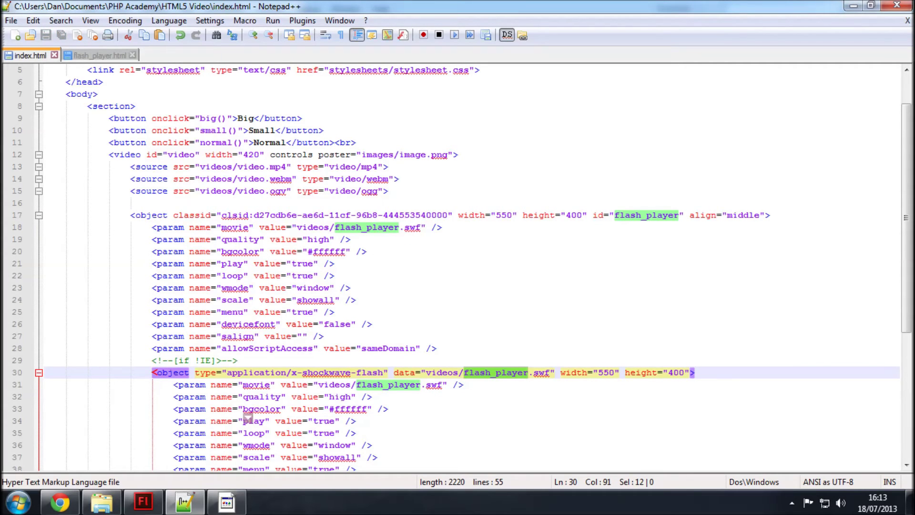
Reload index.html in Chrome and reopen it with the IE Tab extension
left_click(59, 501)
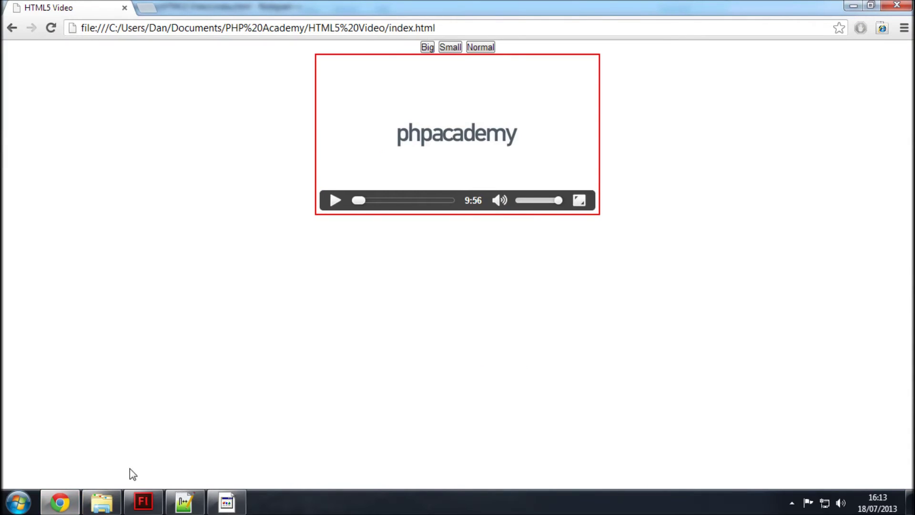
left_click(59, 31)
left_click(883, 29)
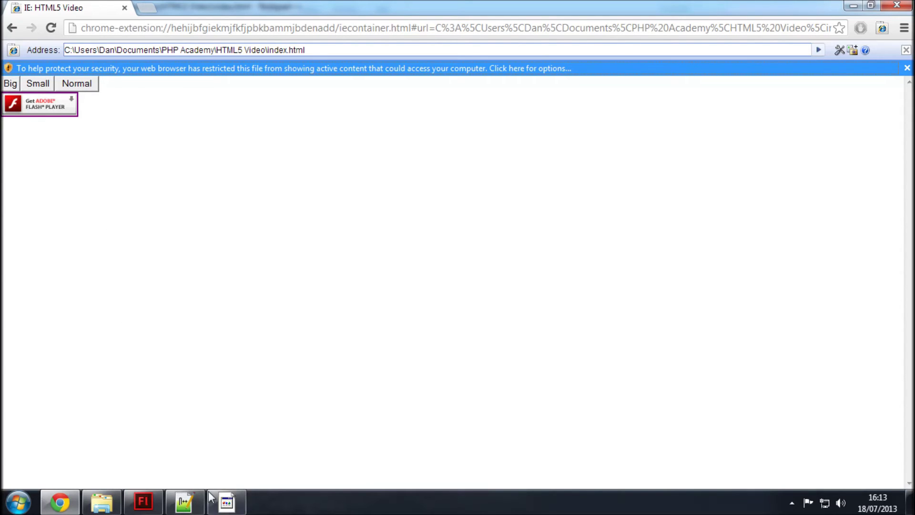
Back in Notepad++, select the getflash fallback link and Get Adobe Flash Player image lines
mouse_move(227, 500)
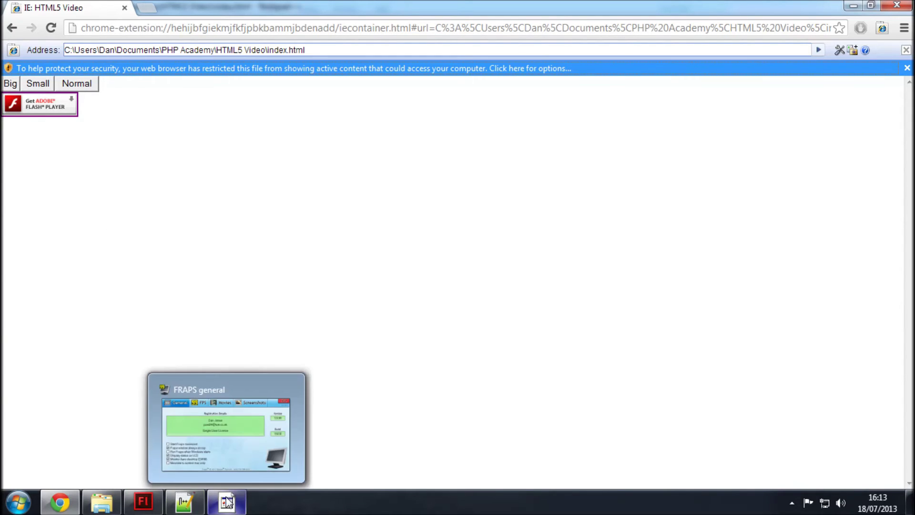
left_click(185, 500)
scroll(458, 267, "down", 5)
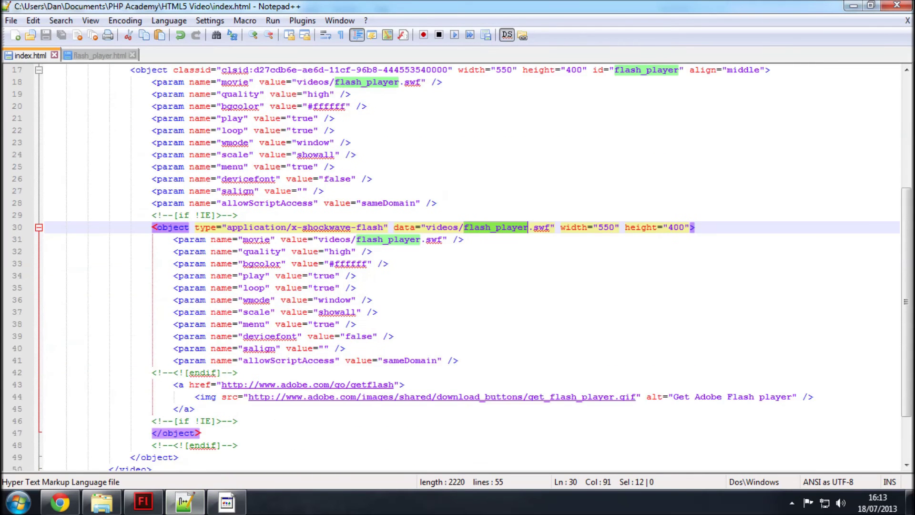
scroll(195, 381, "down", 2)
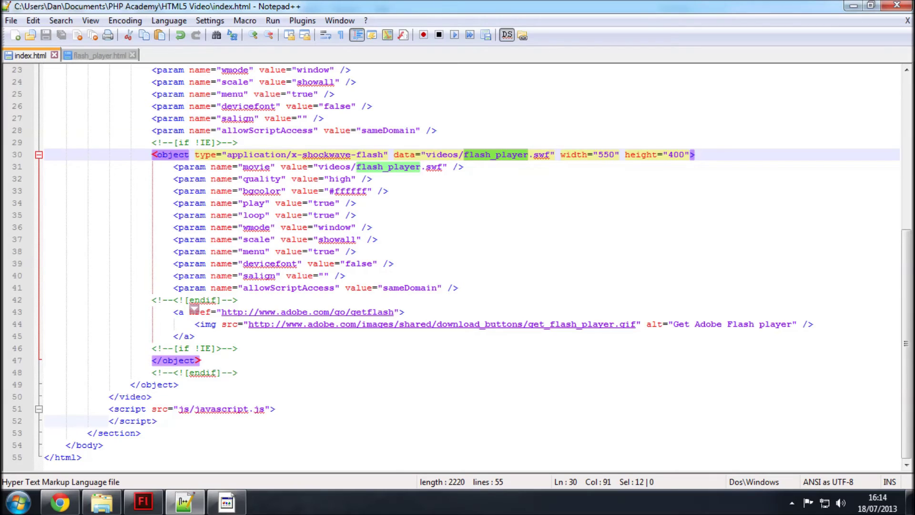
left_click_drag(173, 312, 404, 312)
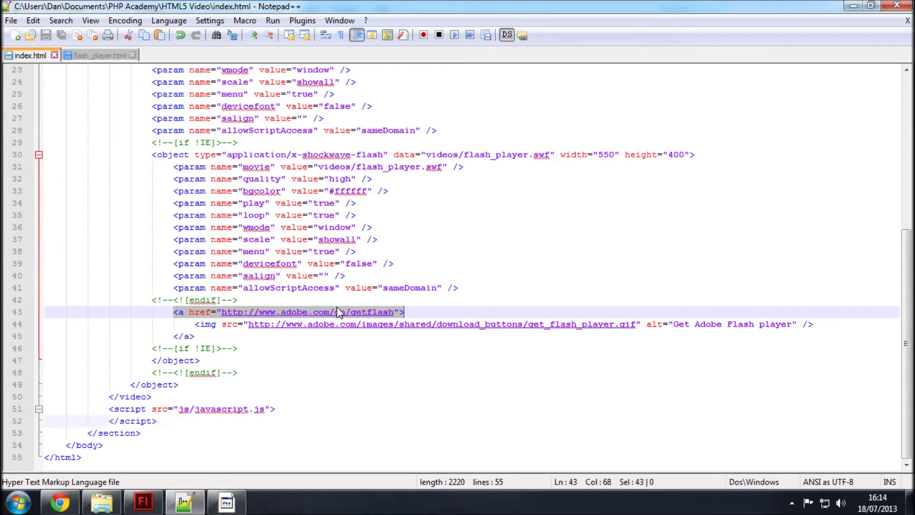
left_click_drag(194, 324, 636, 324)
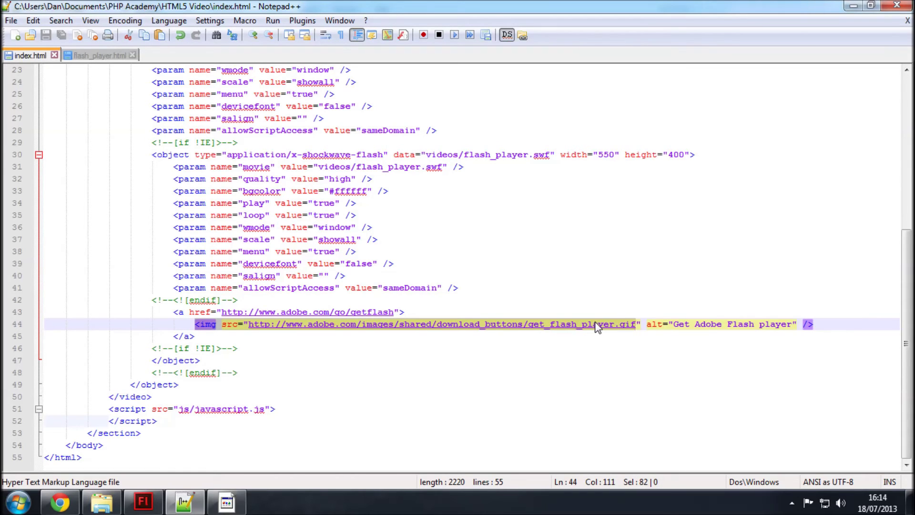
In the IE tab, choose Allow blocked content and confirm Yes in the Security Warning
left_click(60, 507)
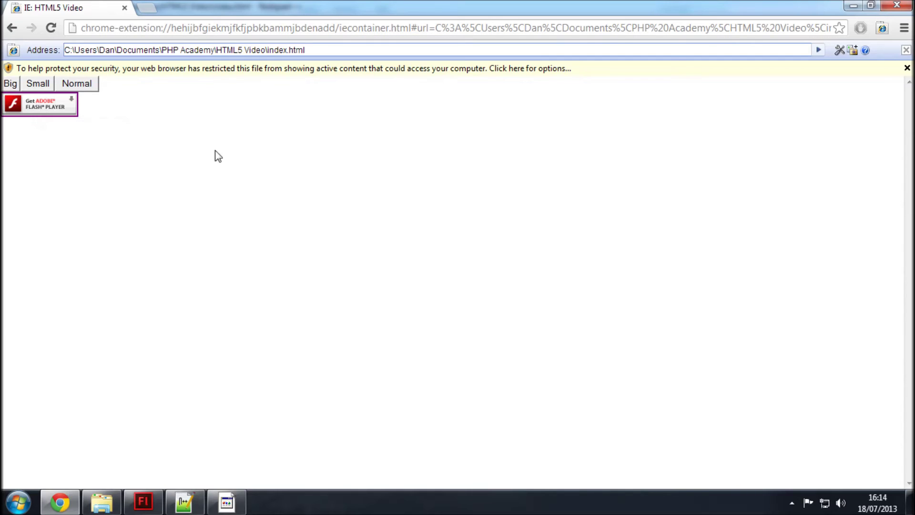
left_click(329, 68)
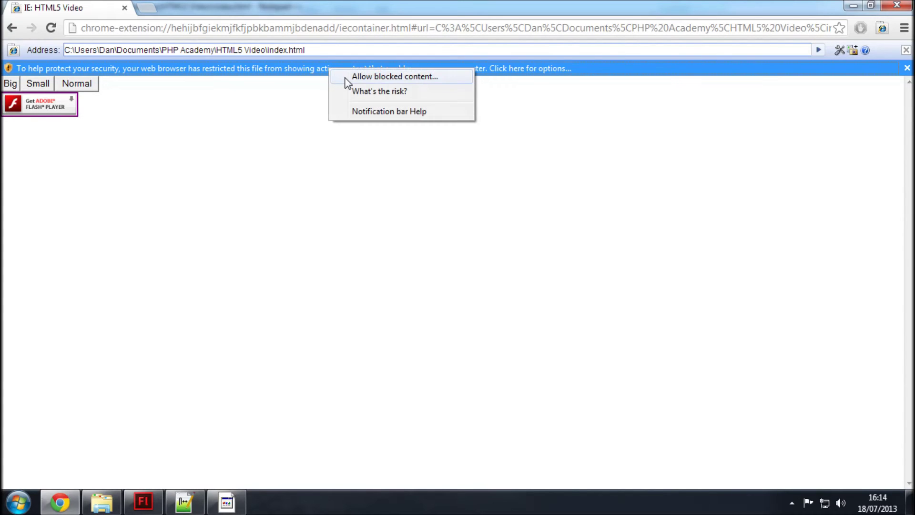
left_click(364, 79)
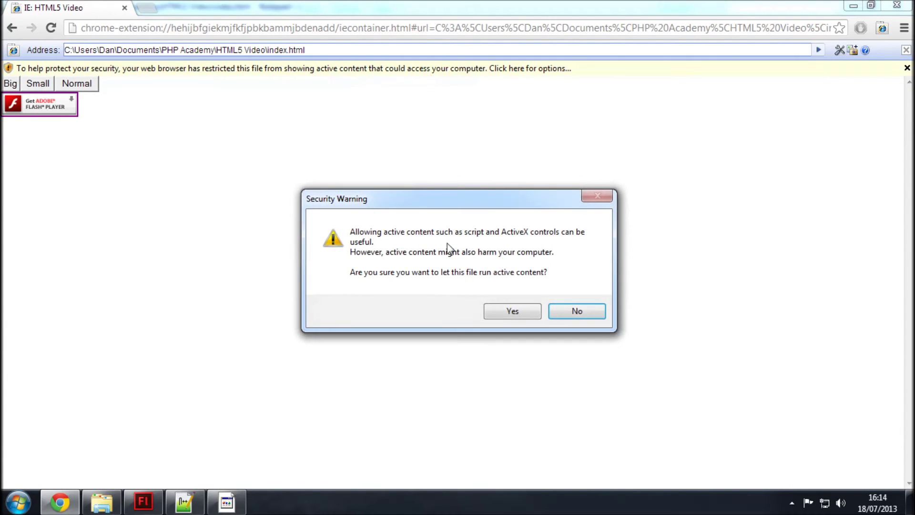
left_click(510, 309)
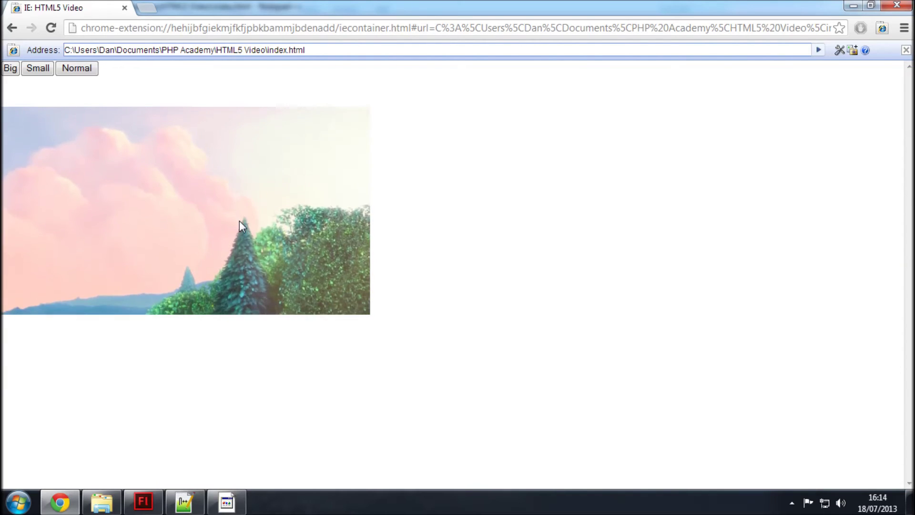
Close the IE: HTML5 Video tab and select the FLVPlayback component on flash_player's stage
left_click(146, 11)
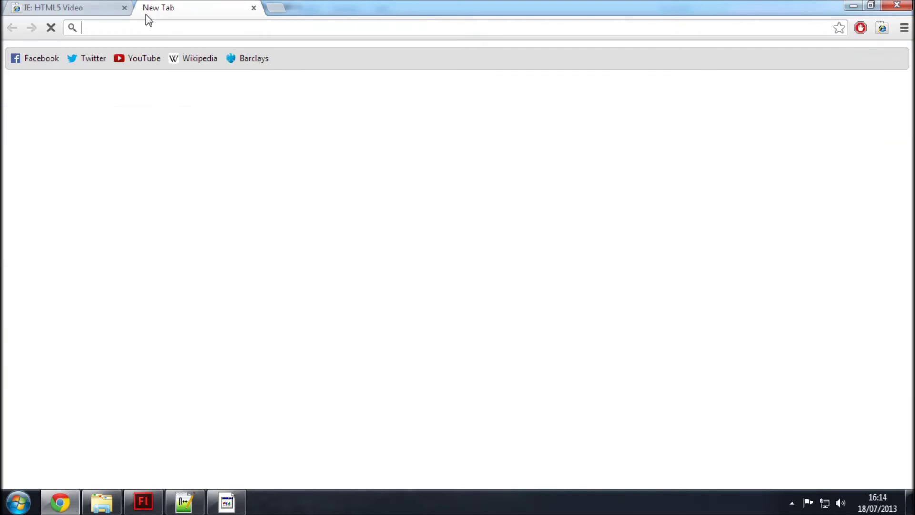
left_click(125, 7)
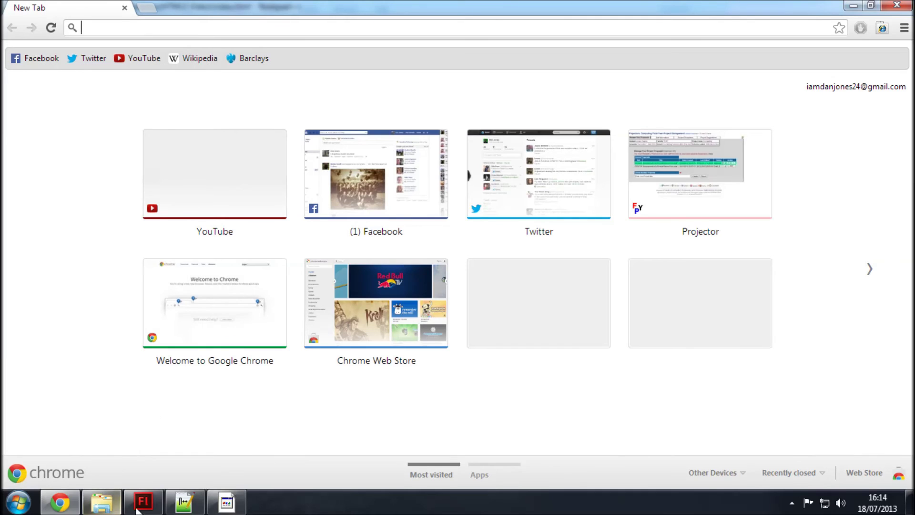
left_click(183, 504)
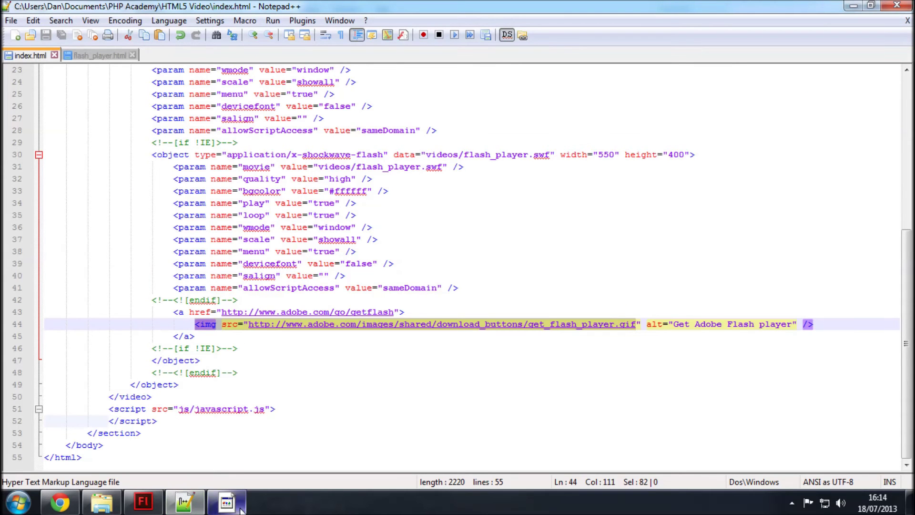
left_click(143, 501)
left_click(370, 192)
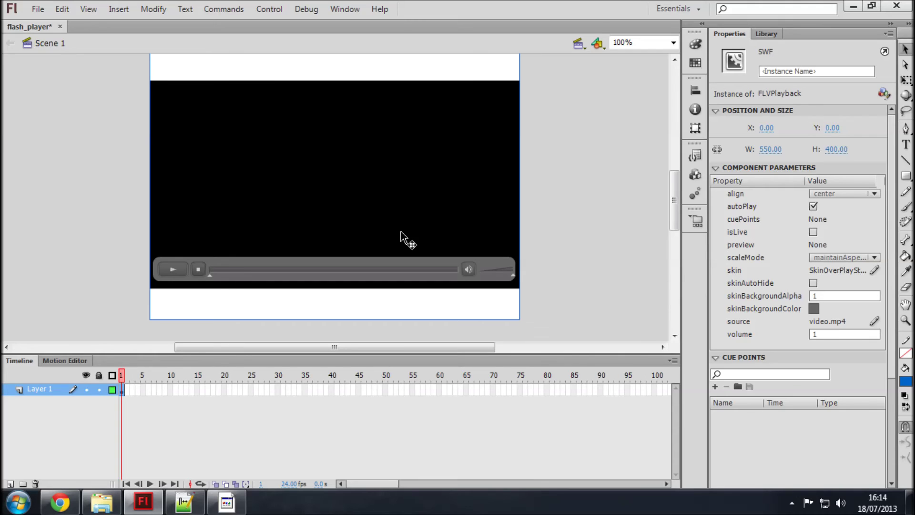
Open the Select Skin dialog for the FLVPlayback skin and pick Custom Skin URL
left_click(874, 271)
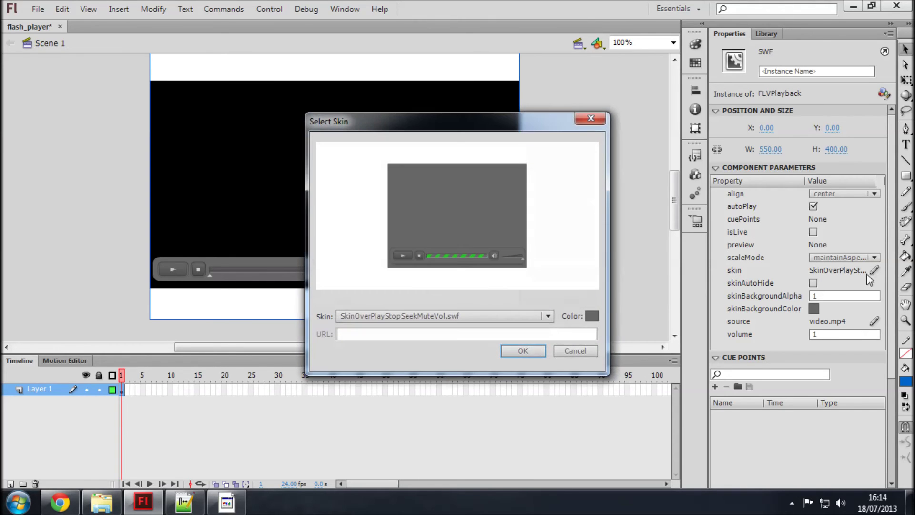
left_click(548, 316)
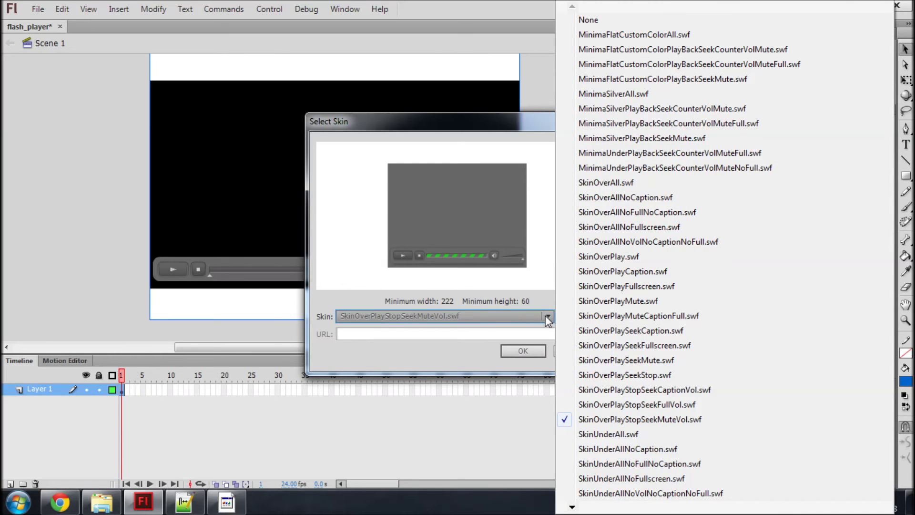
left_click(571, 508)
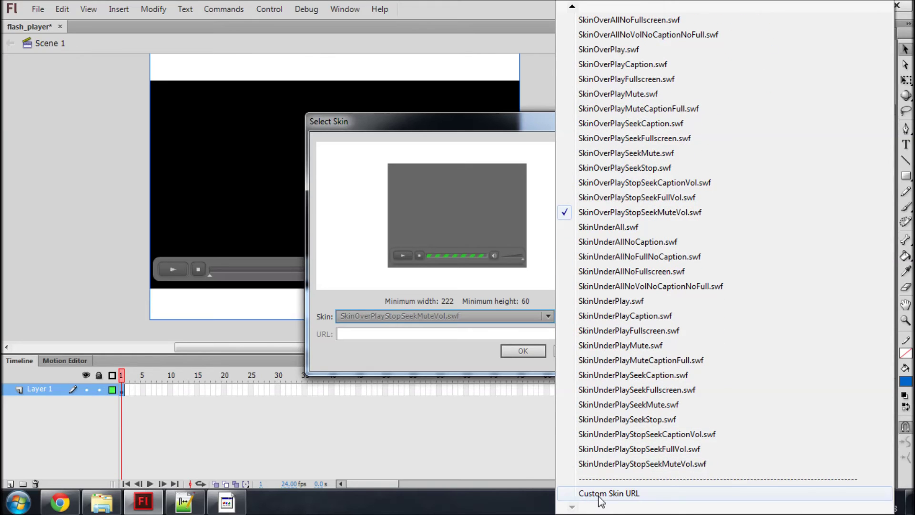
left_click(600, 494)
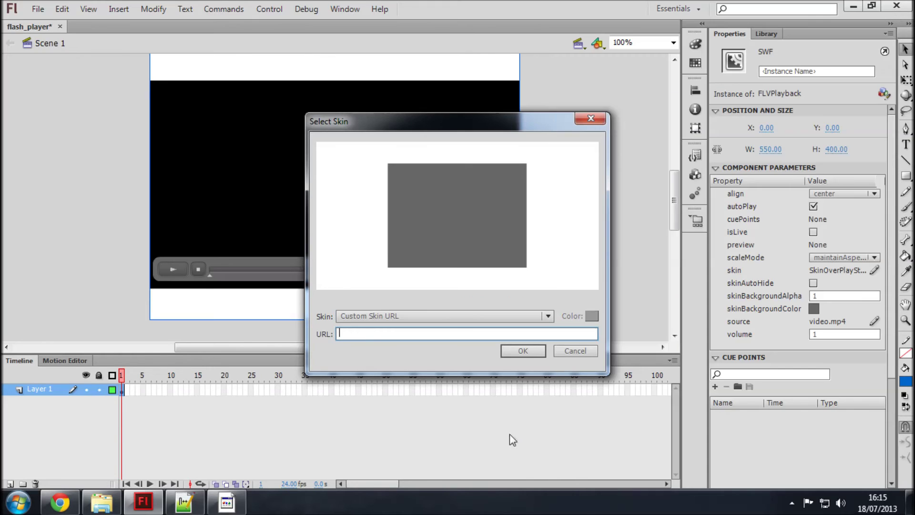
Copy the name of the SkinOverPlayStopSeekMuteVol file in the videos folder, leaving it unrenamed
left_click(102, 501)
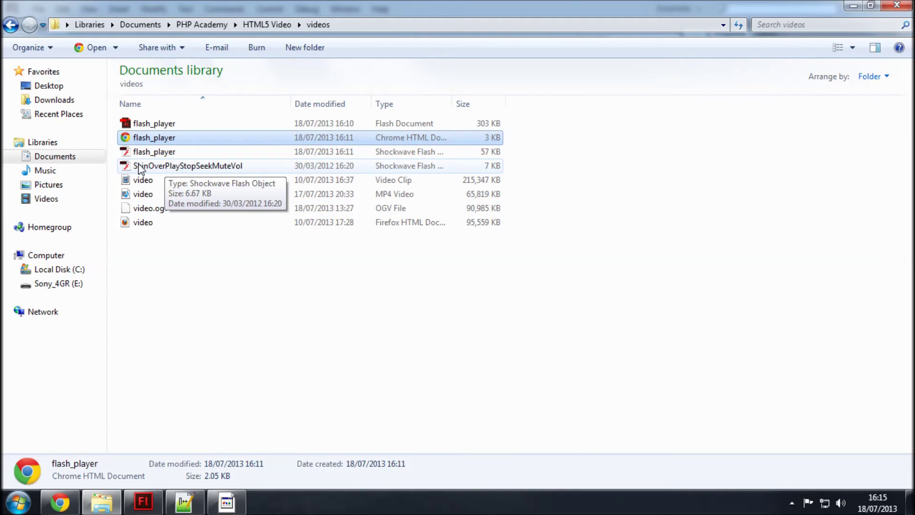
left_click(235, 170)
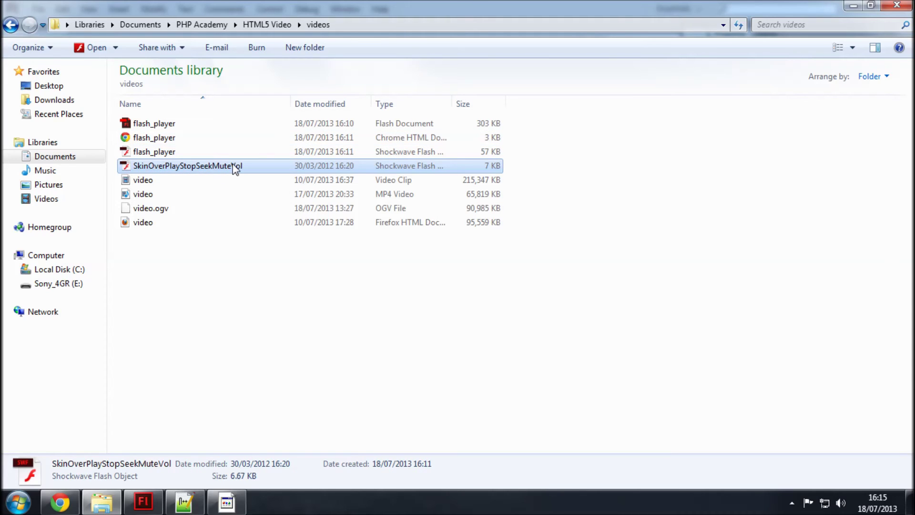
key("F2")
key("ctrl+c")
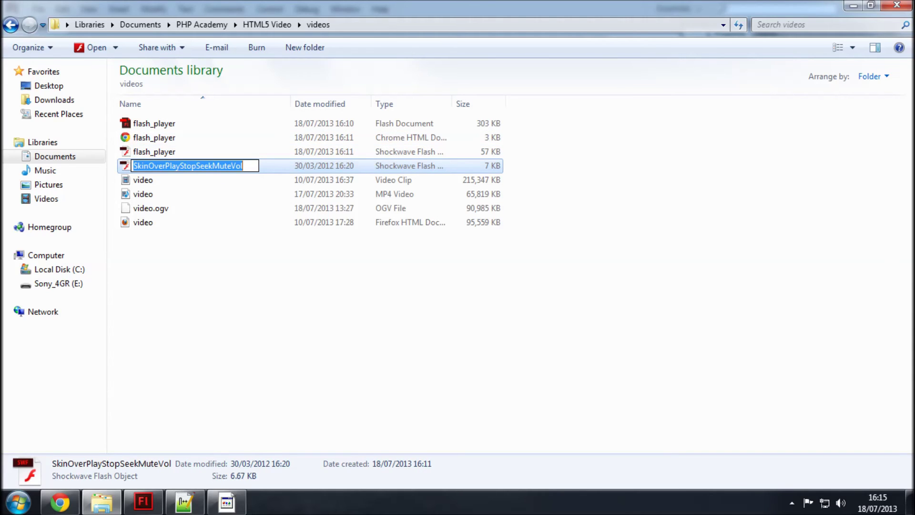
left_click(202, 283)
Set the FLVPlayback custom skin URL to videos/SkinOverPlayStopSeekMuteVol.swf
mouse_move(226, 504)
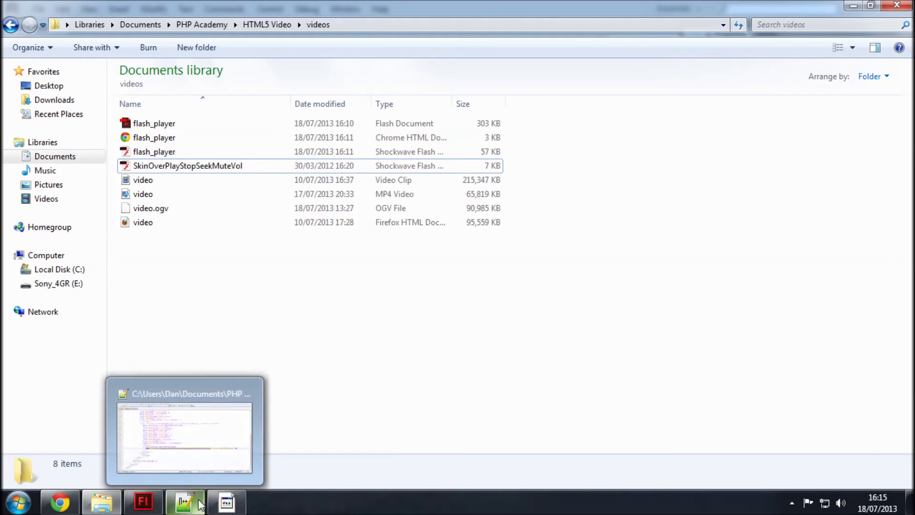
left_click(142, 502)
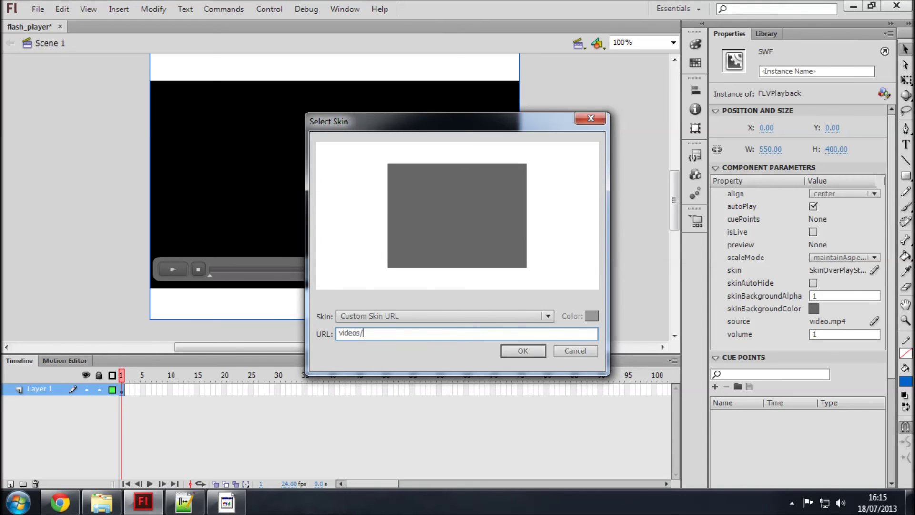
key("ctrl+v")
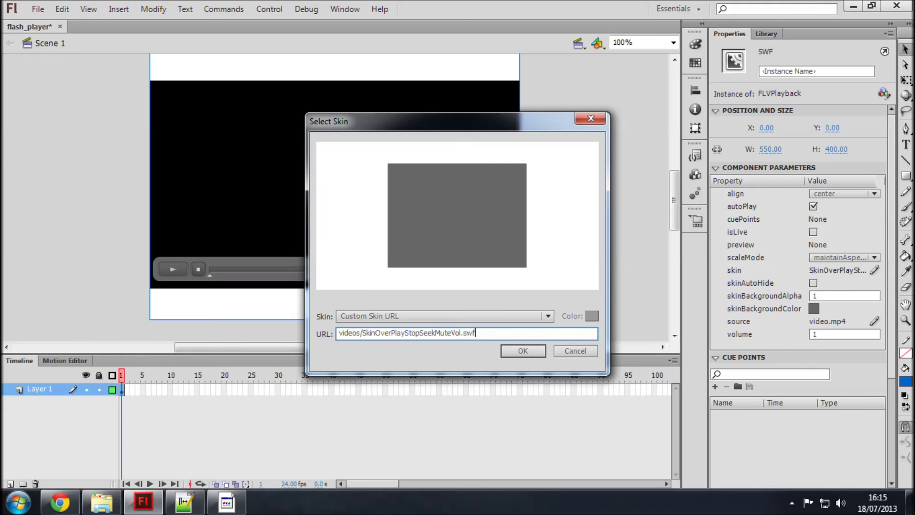
left_click(530, 351)
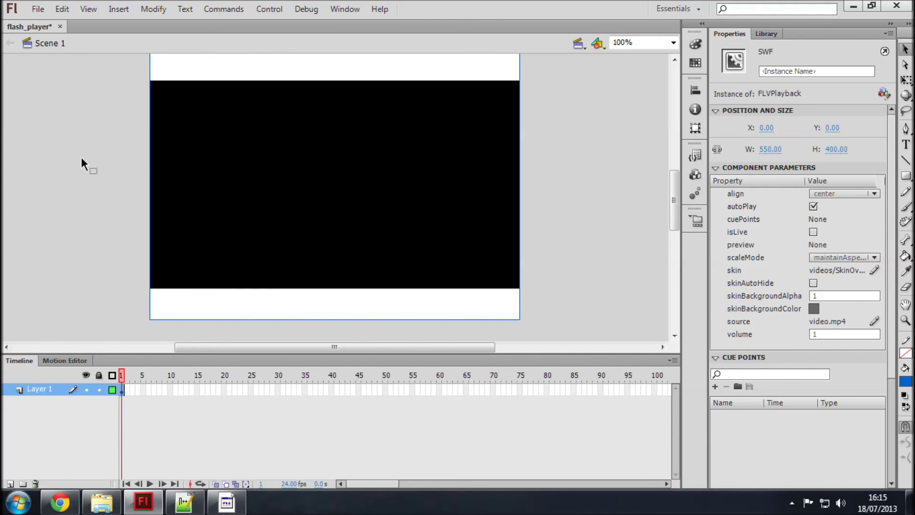
Save the flash_player project and publish it to SWF and HTML
key("ctrl+s")
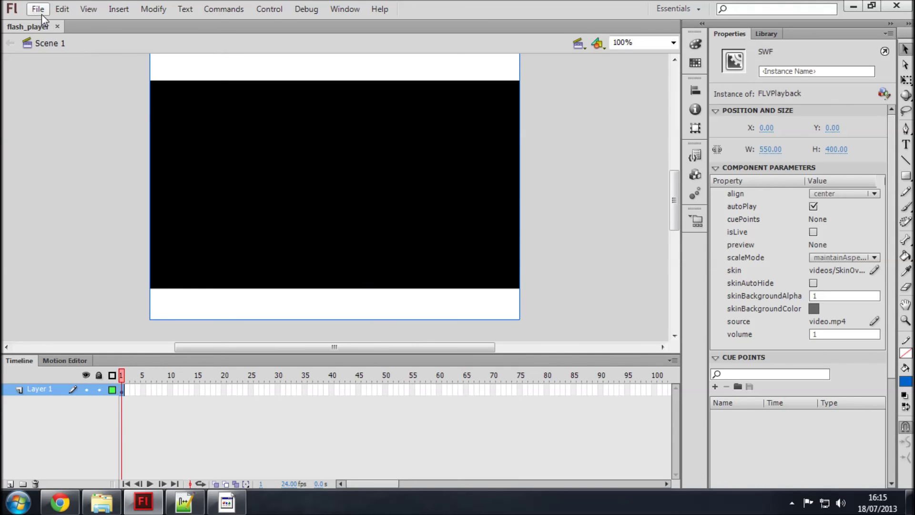
left_click(38, 10)
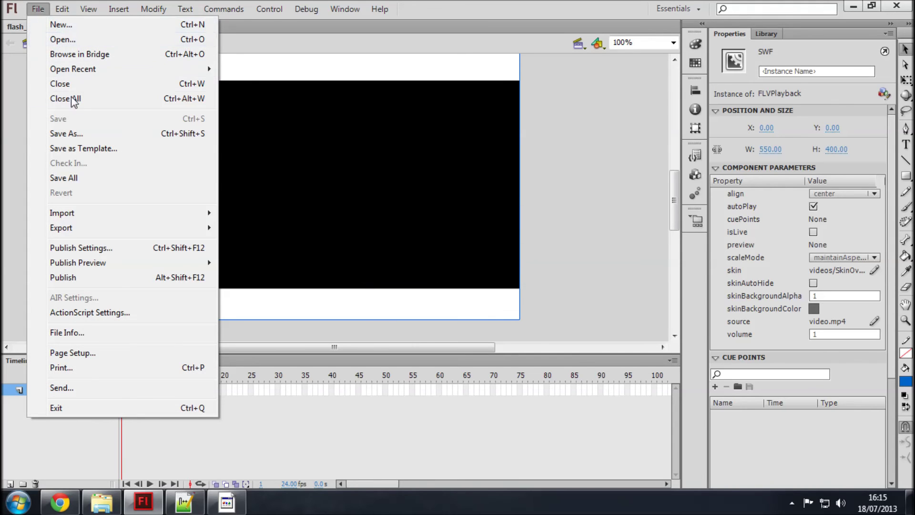
left_click(87, 281)
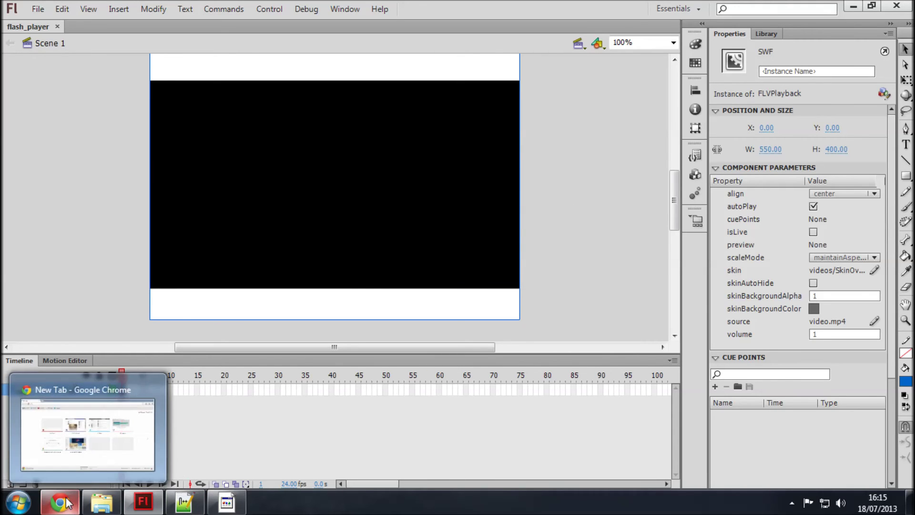
Glance at the videos folder, then bring up Notepad++ with its flash_player.html reload prompt
left_click(102, 502)
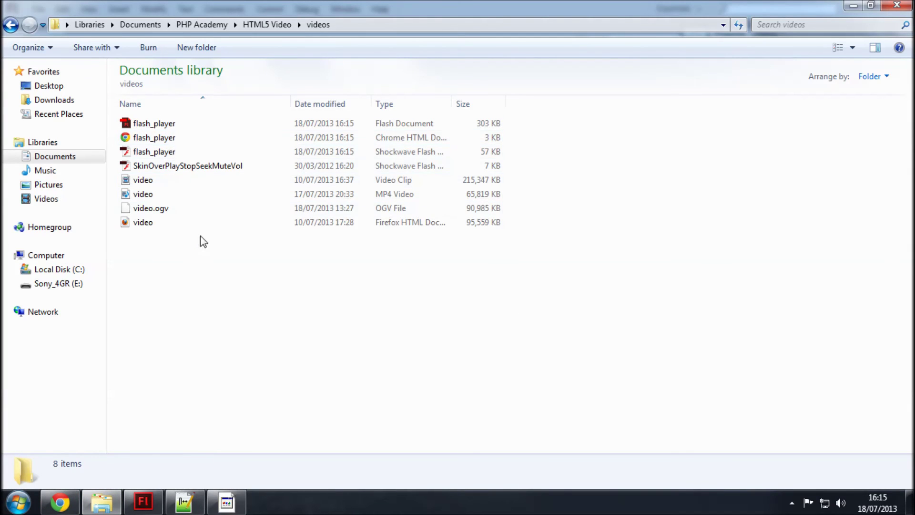
left_click(184, 504)
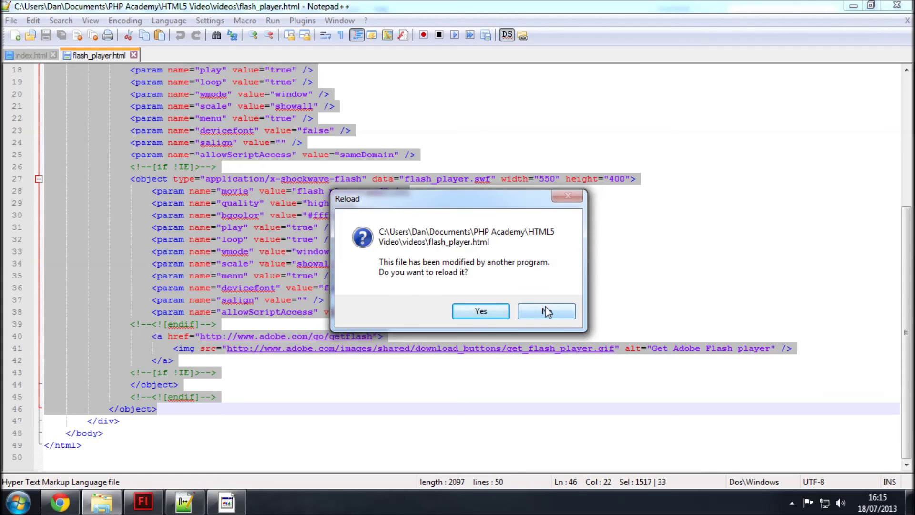
Reload flash_player.html, review index.html's play parameter on line 34, then return to the videos folder
left_click(481, 311)
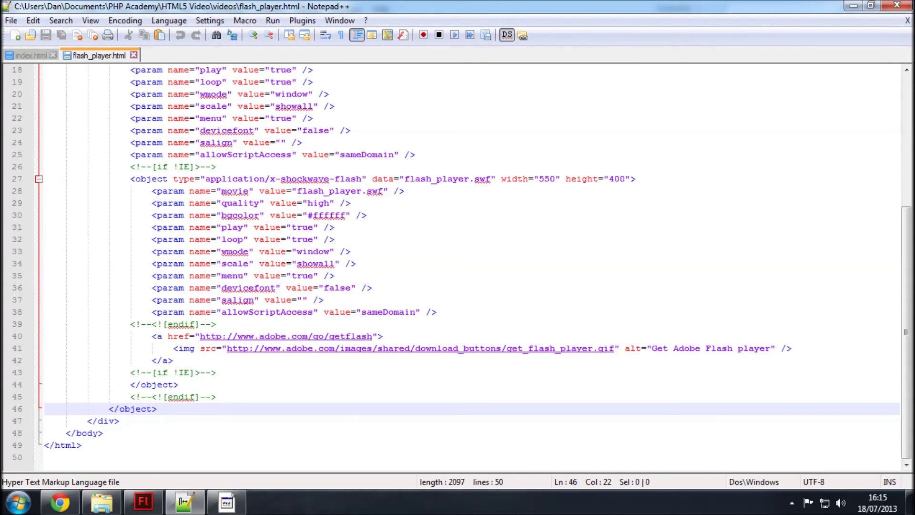
left_click(27, 55)
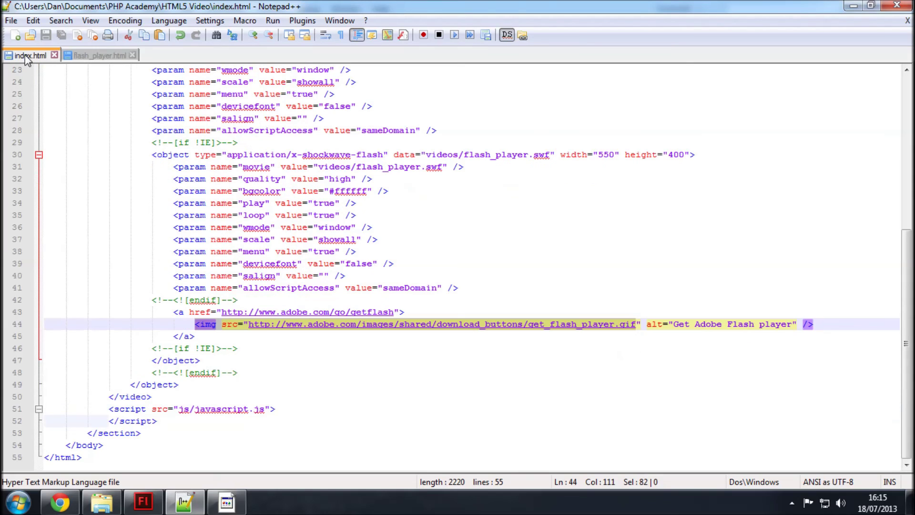
left_click(247, 200)
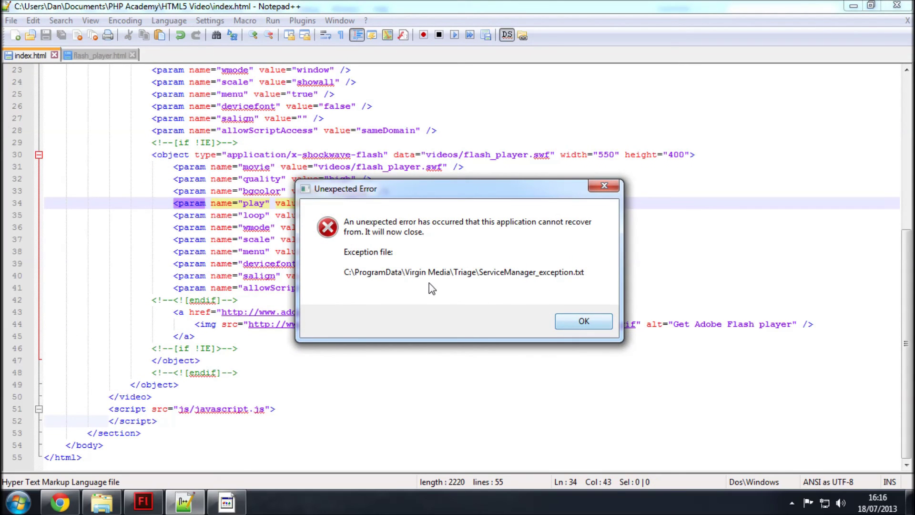
left_click(568, 321)
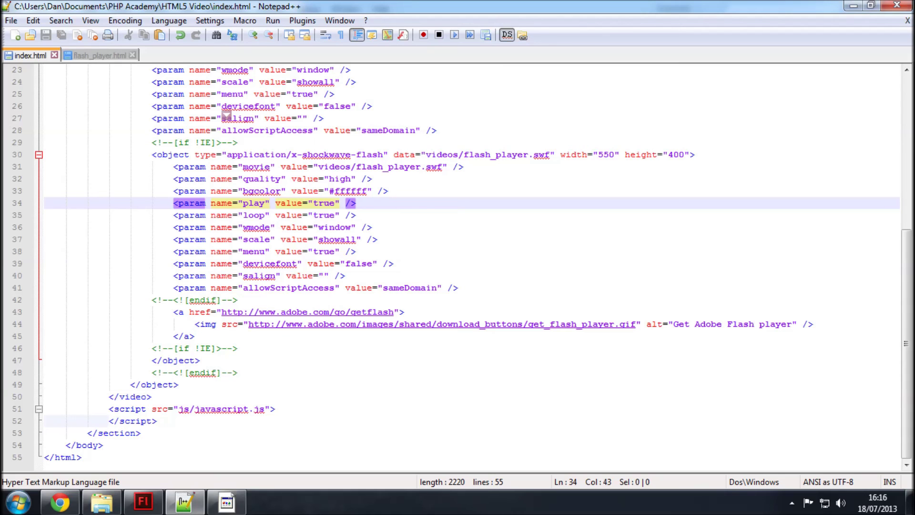
left_click(60, 502)
Open index.html from the HTML5 Video folder in IE mode and allow its blocked active content
left_click(101, 502)
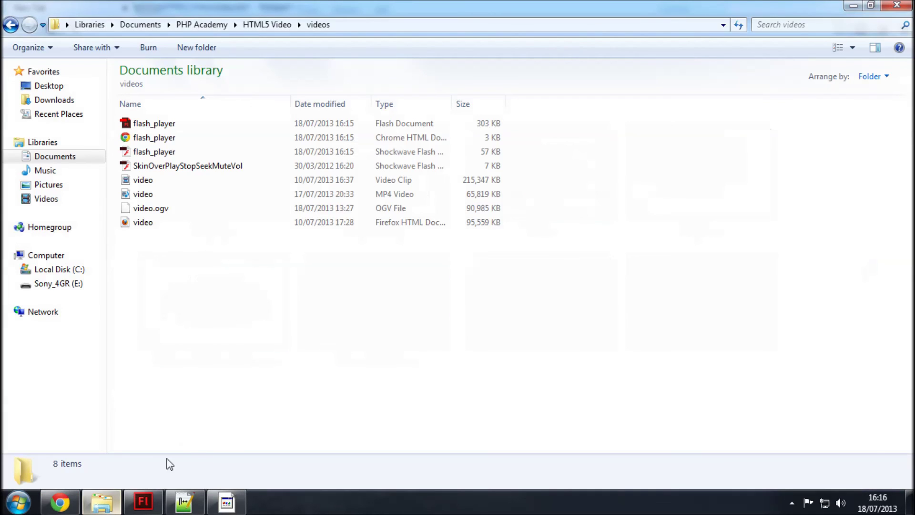
key("BackSpace")
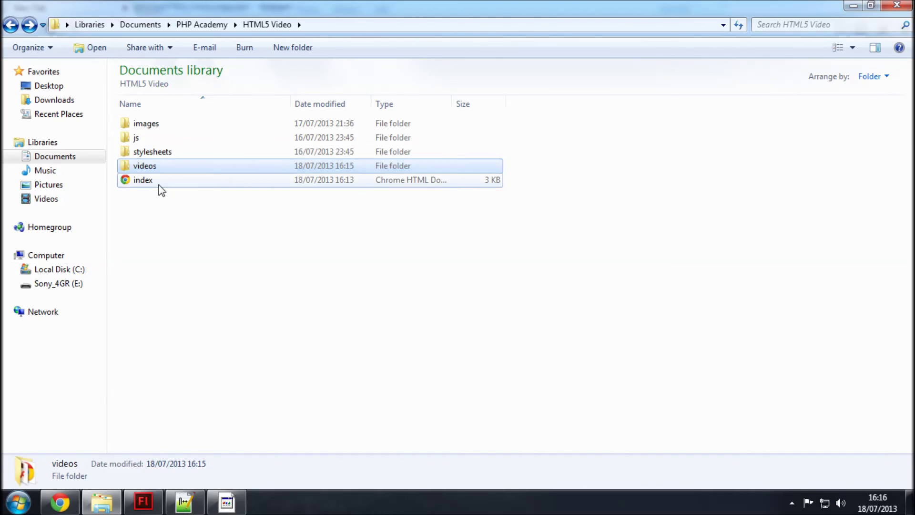
left_click(159, 185)
double_click(160, 185)
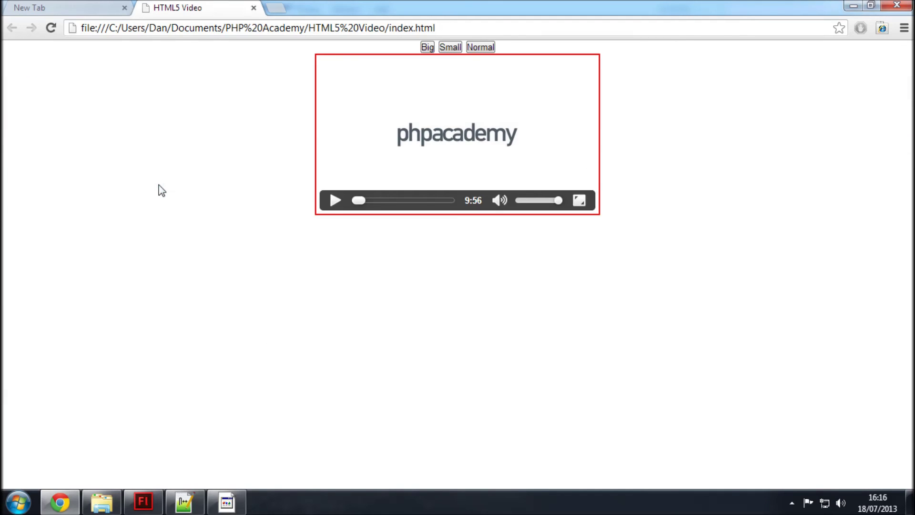
left_click(882, 28)
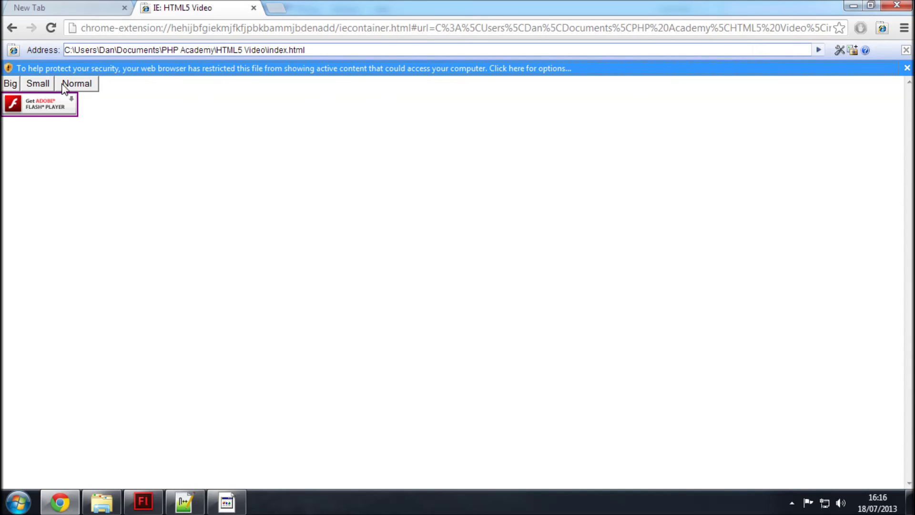
left_click(103, 68)
left_click(143, 80)
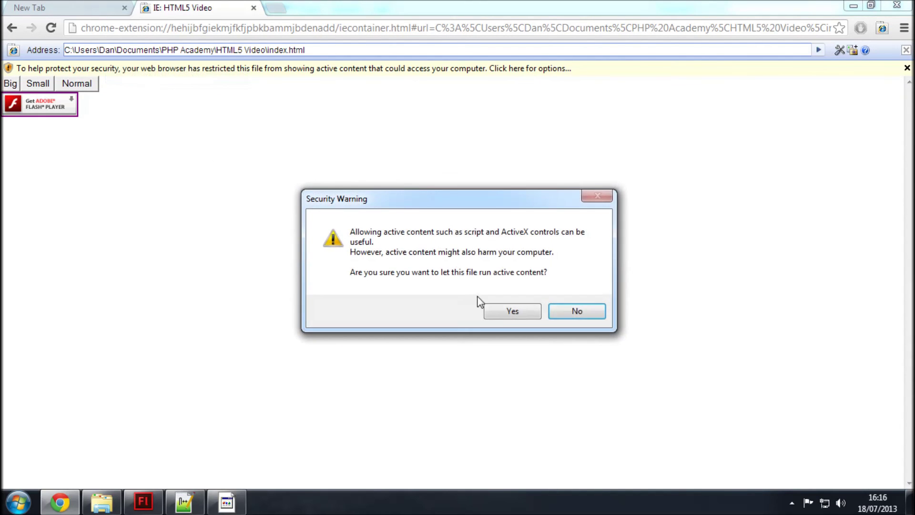
left_click(498, 312)
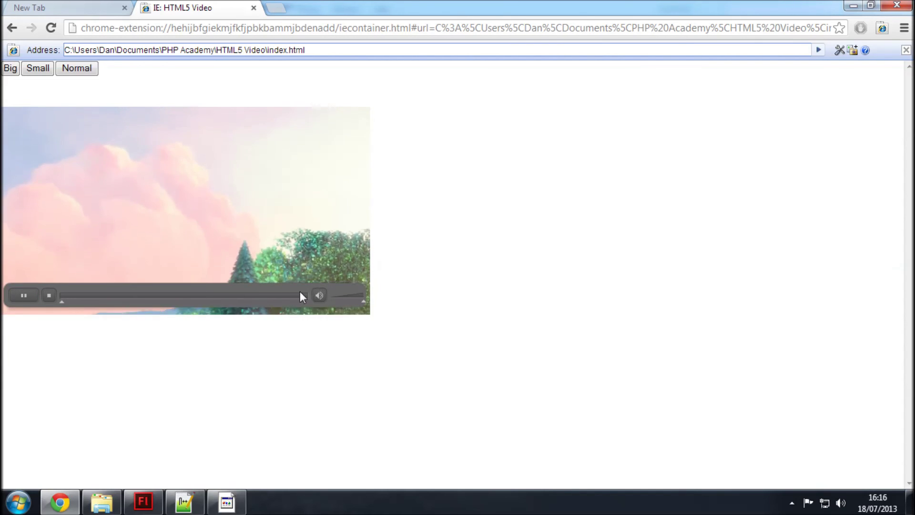
Pause, resume and pause again the custom-skinned Flash fallback video
left_click(24, 298)
left_click(22, 298)
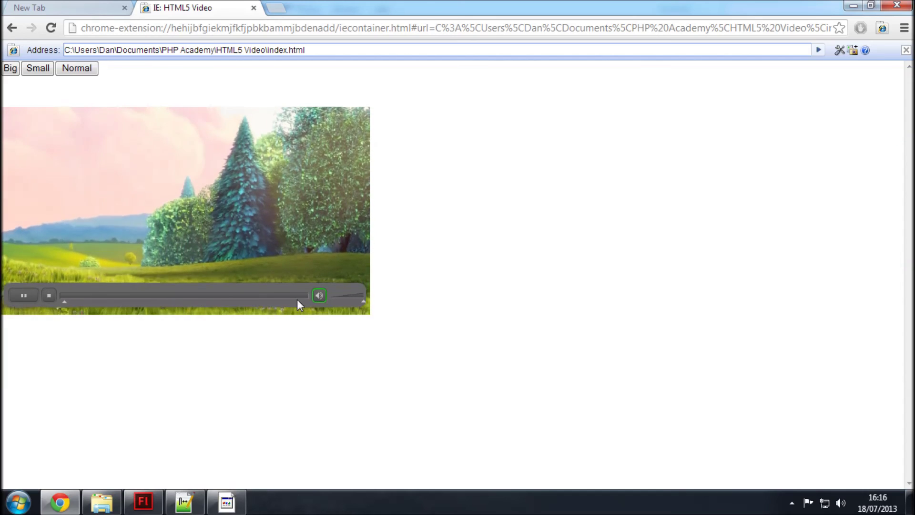
left_click(23, 295)
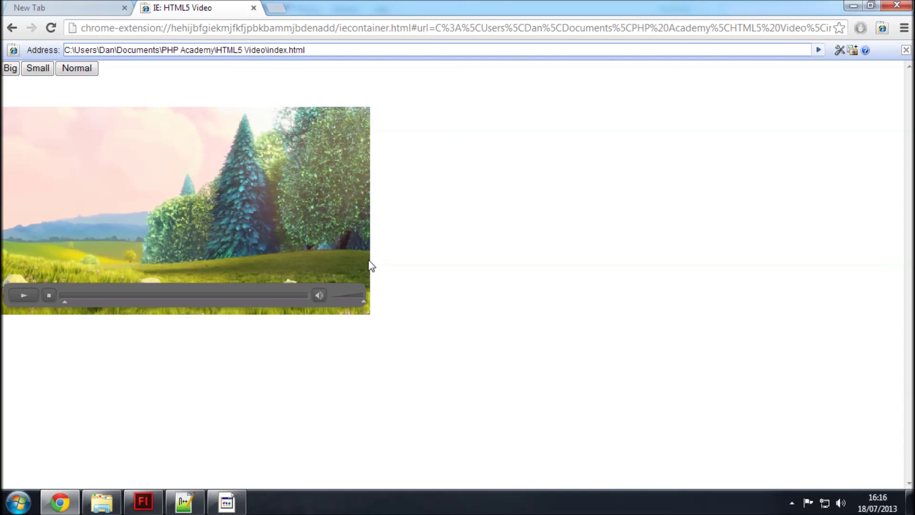
Close Flash and open the videos subfolder of the HTML5 Video folder
left_click(143, 501)
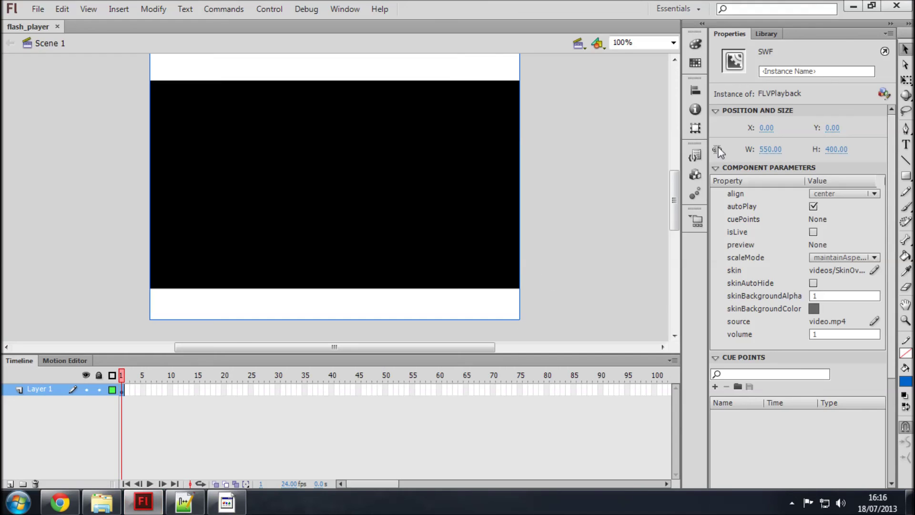
left_click(898, 8)
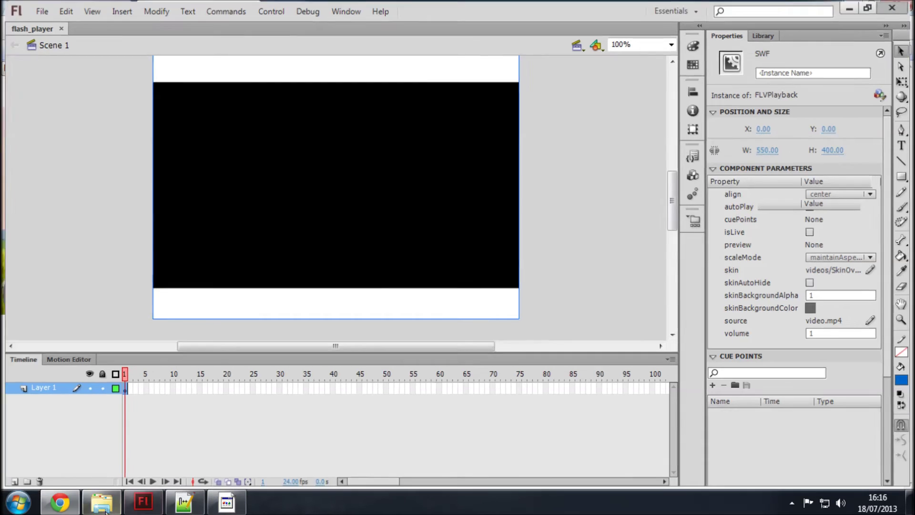
left_click(101, 507)
double_click(161, 166)
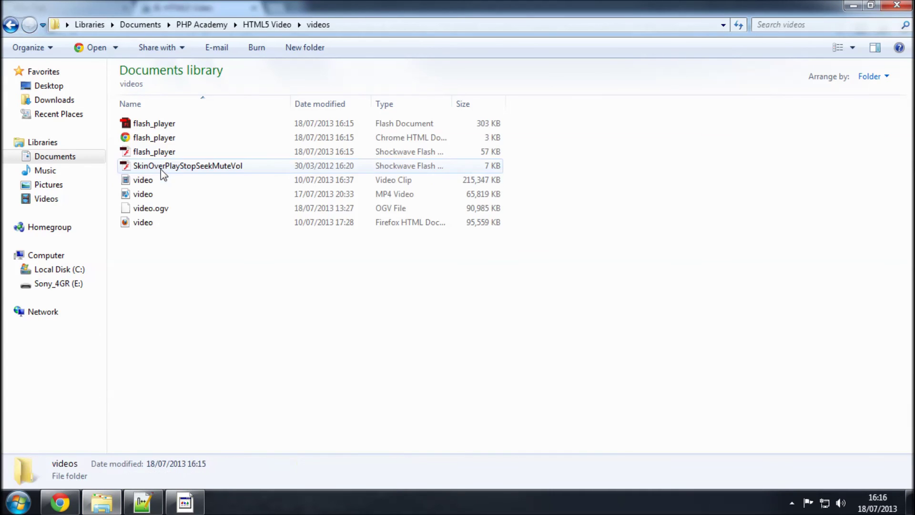
Inspect the flash_player HTML and SWF, the SkinOverPlayStopSeekMuteVol skin and the video files
left_click(166, 137)
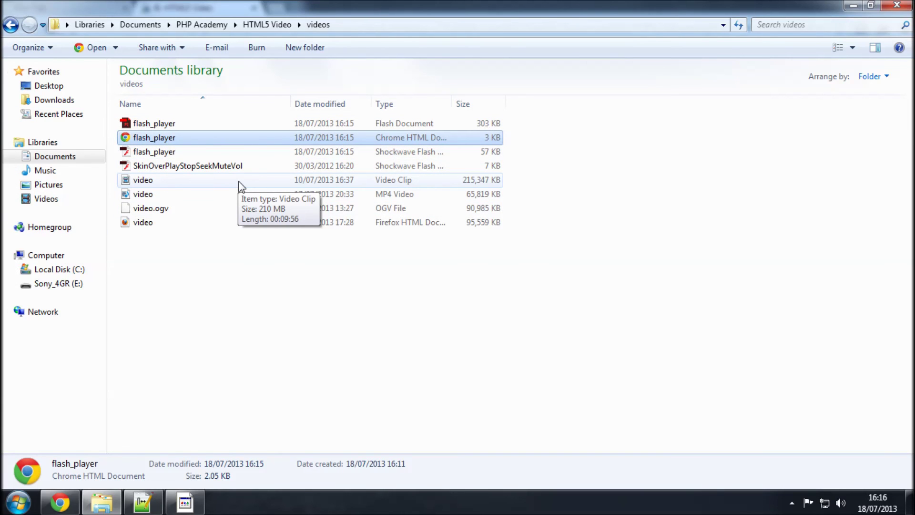
left_click(166, 157)
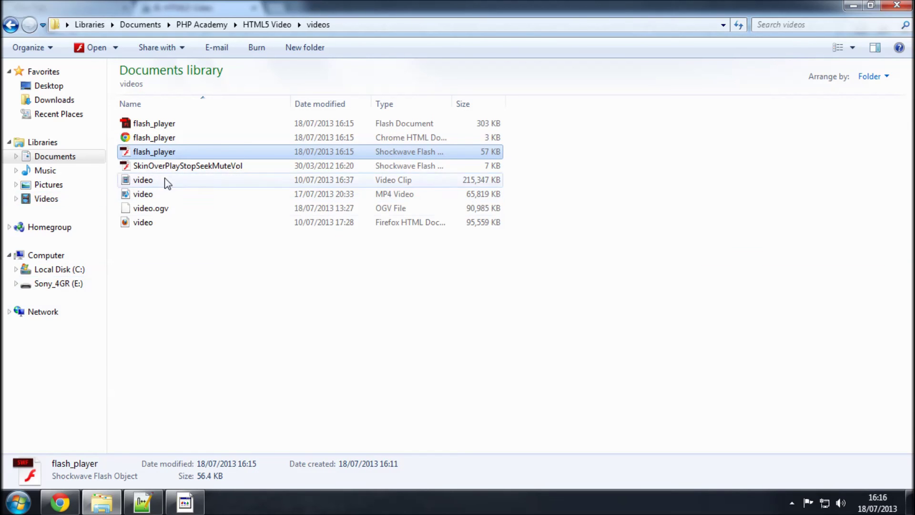
left_click(166, 168)
left_click(154, 179)
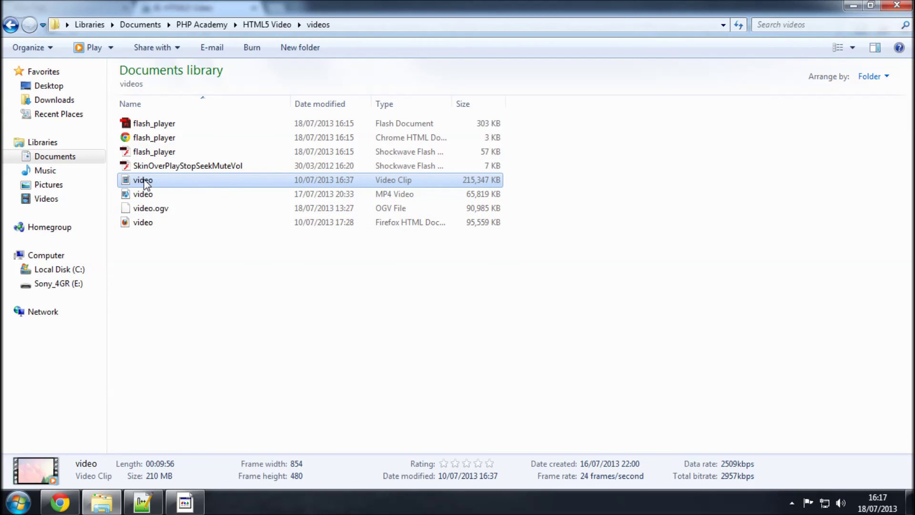
left_click(143, 194)
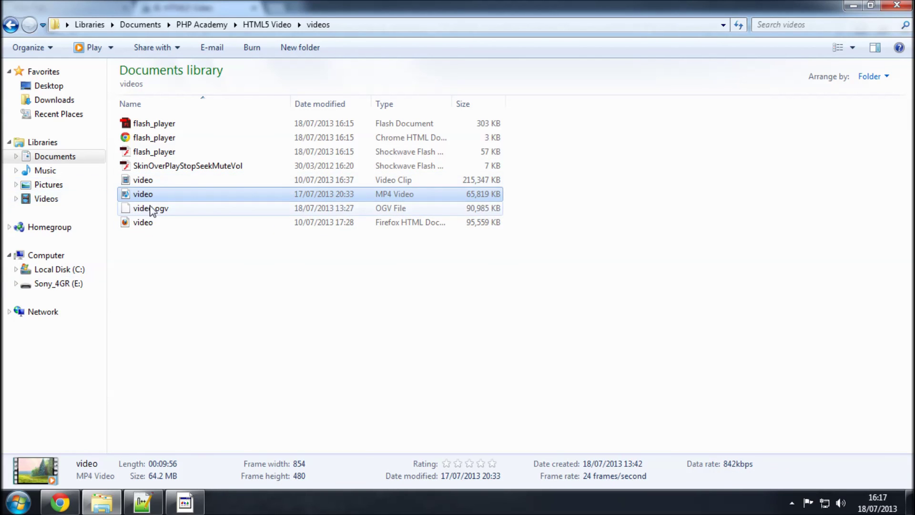
Return to Chrome's IE tab showing index.html with its skinned Flash player and Big, Small, Normal buttons
left_click(53, 509)
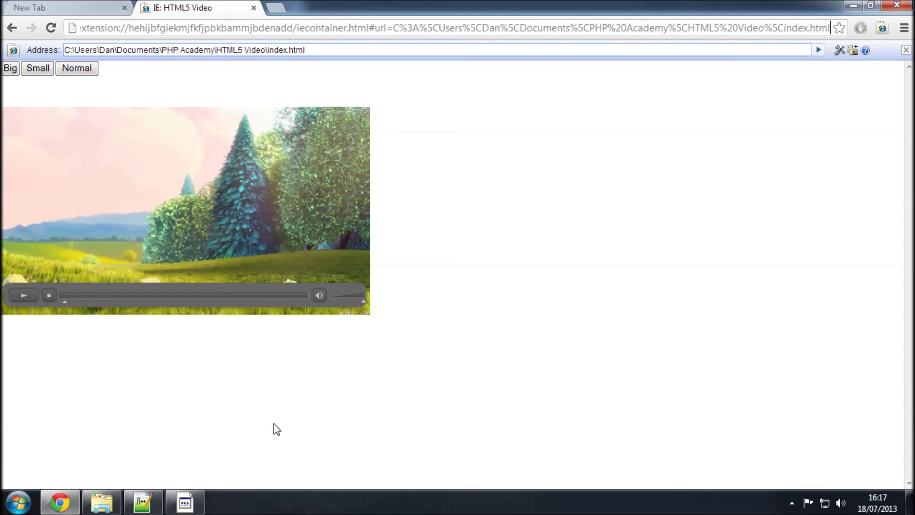